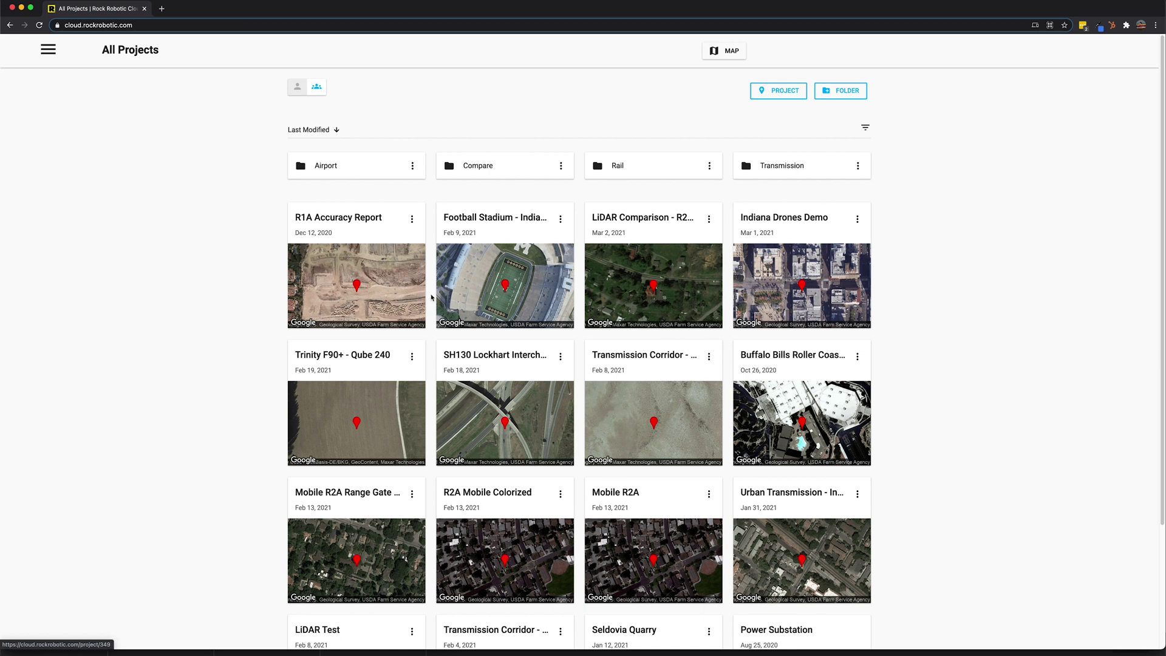
# Open the Airport folder to see its Riegl miniVUX and ROCK R1A projects.
pyautogui.click(333, 169)
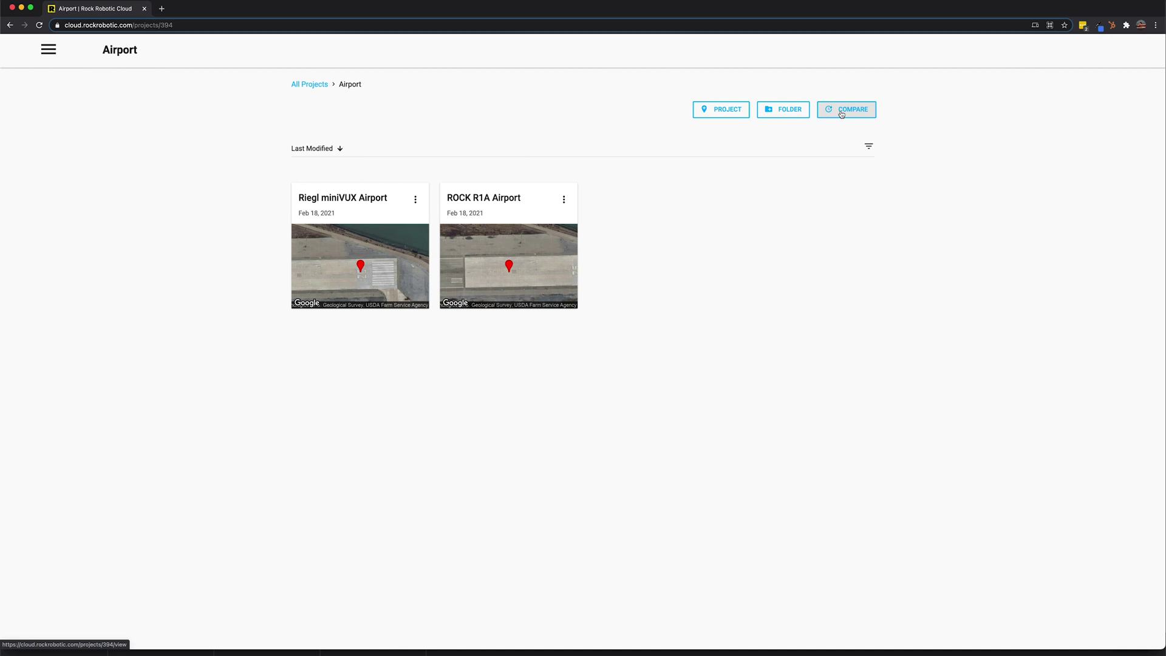
# Return to the All Projects page through the navigation drawer's Projects entry.
pyautogui.click(48, 50)
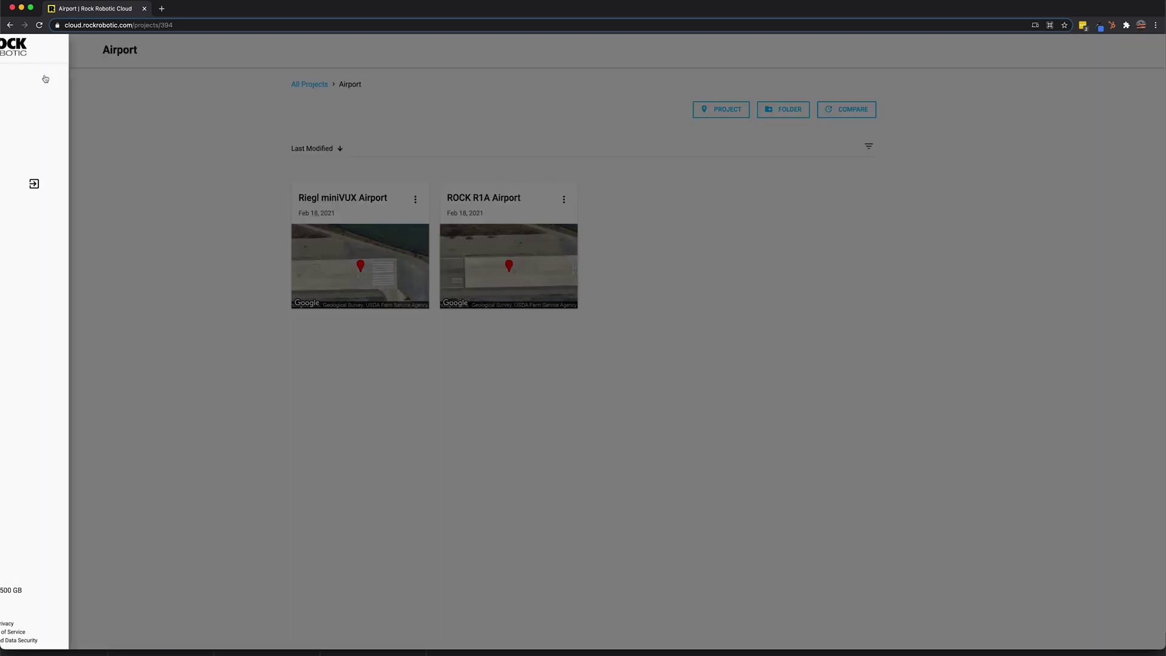
pyautogui.click(36, 92)
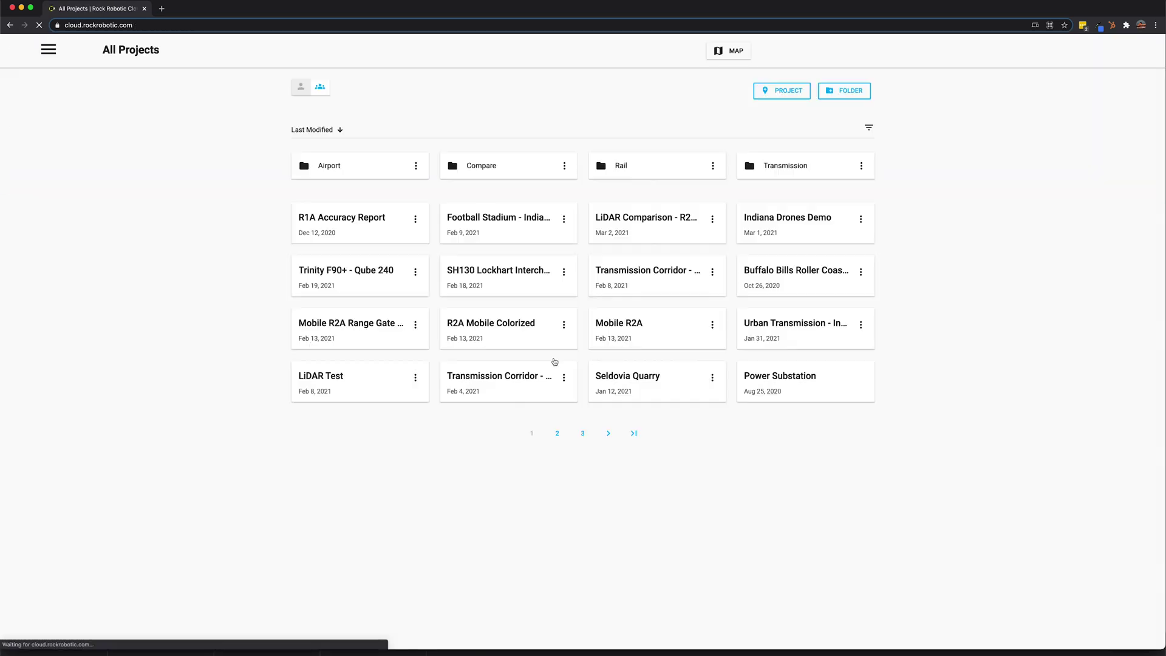
pyautogui.click(717, 54)
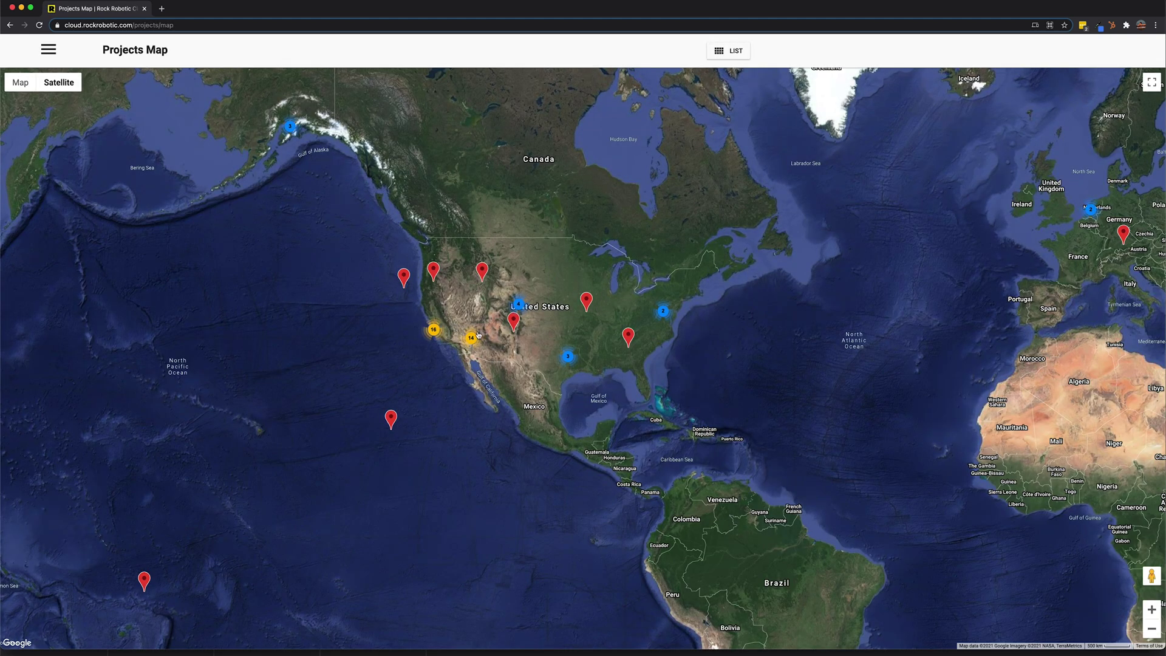
pyautogui.click(435, 278)
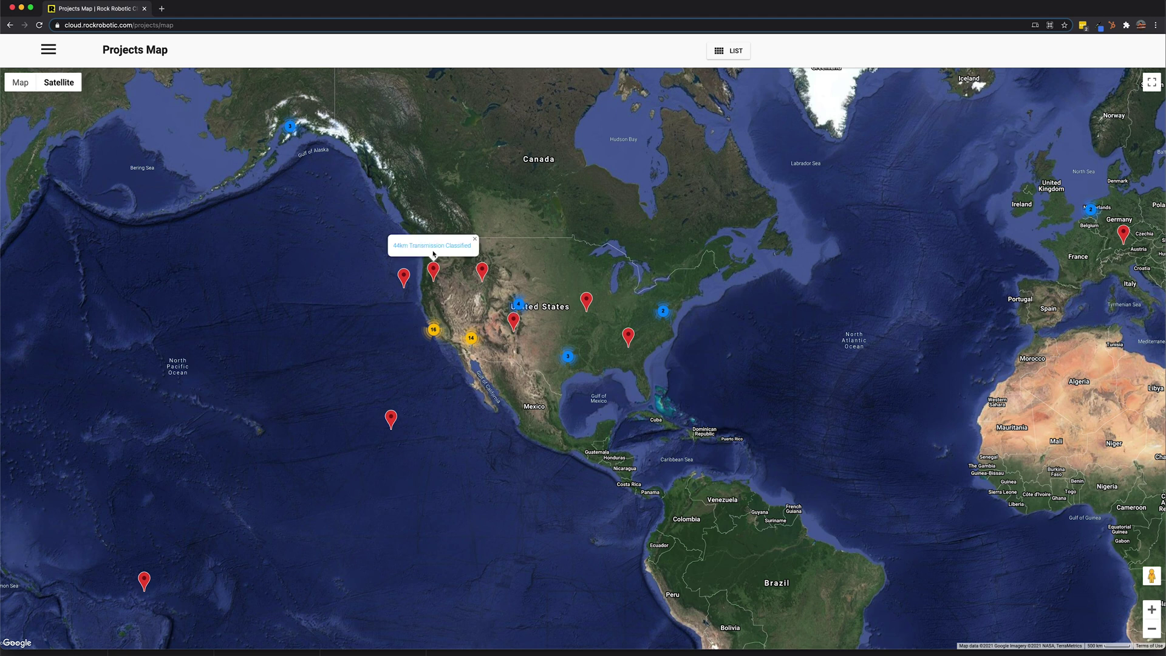
pyautogui.click(44, 48)
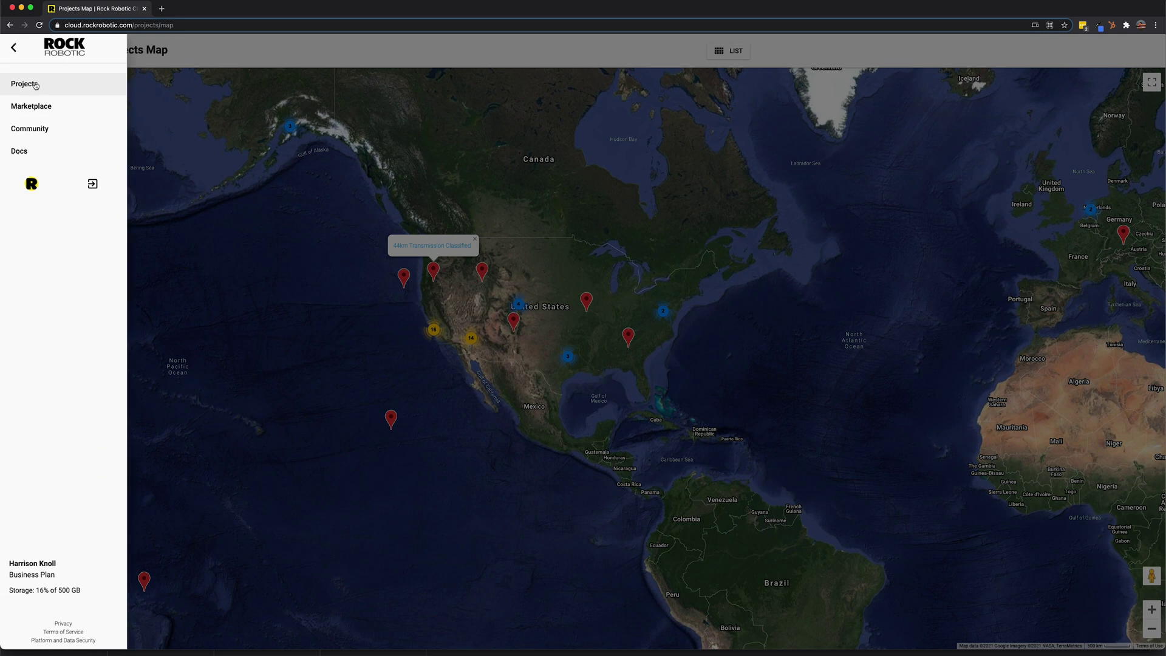
pyautogui.click(35, 85)
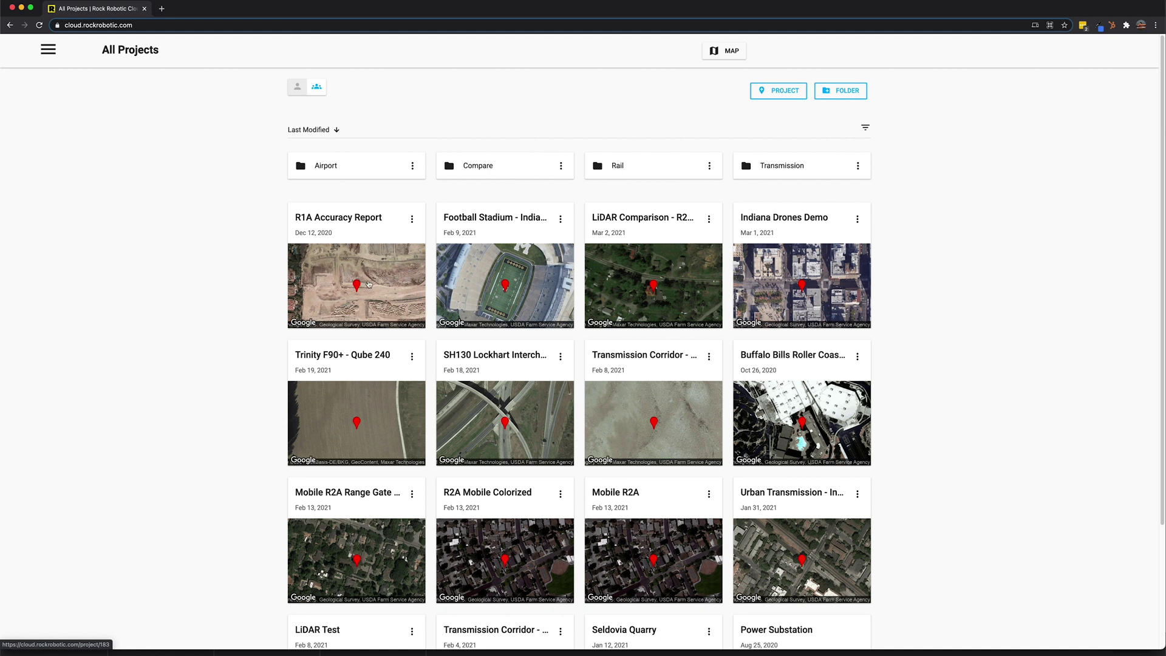
pyautogui.click(368, 283)
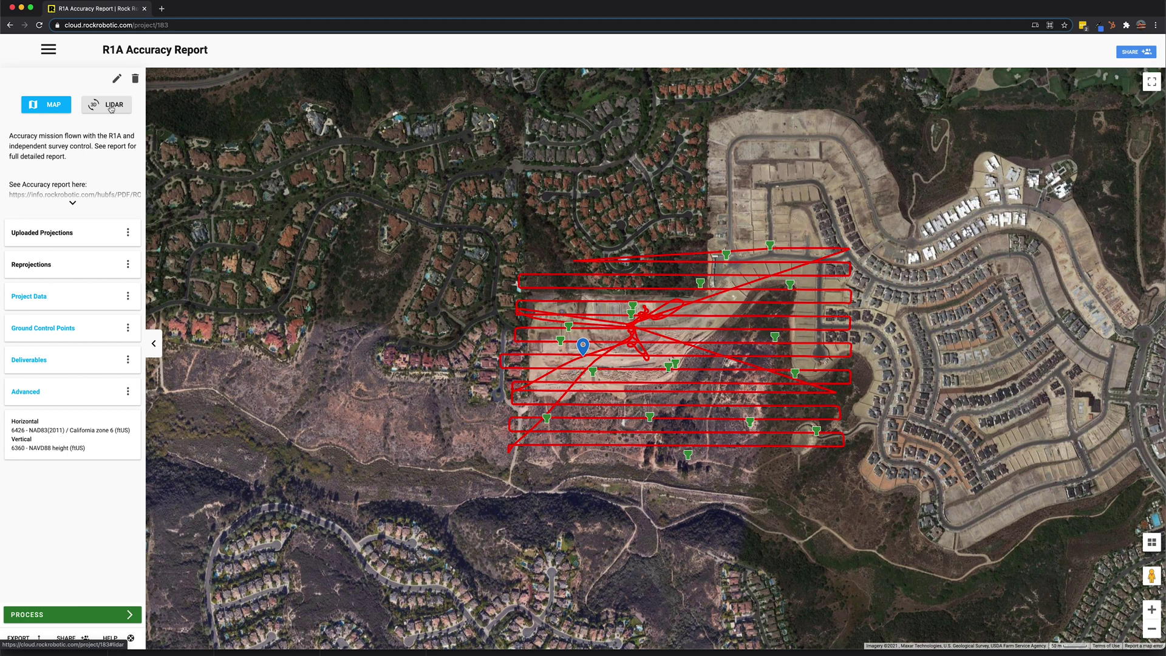
# Open the R1A Accuracy Report project as a 3D LiDAR point cloud.
pyautogui.click(111, 108)
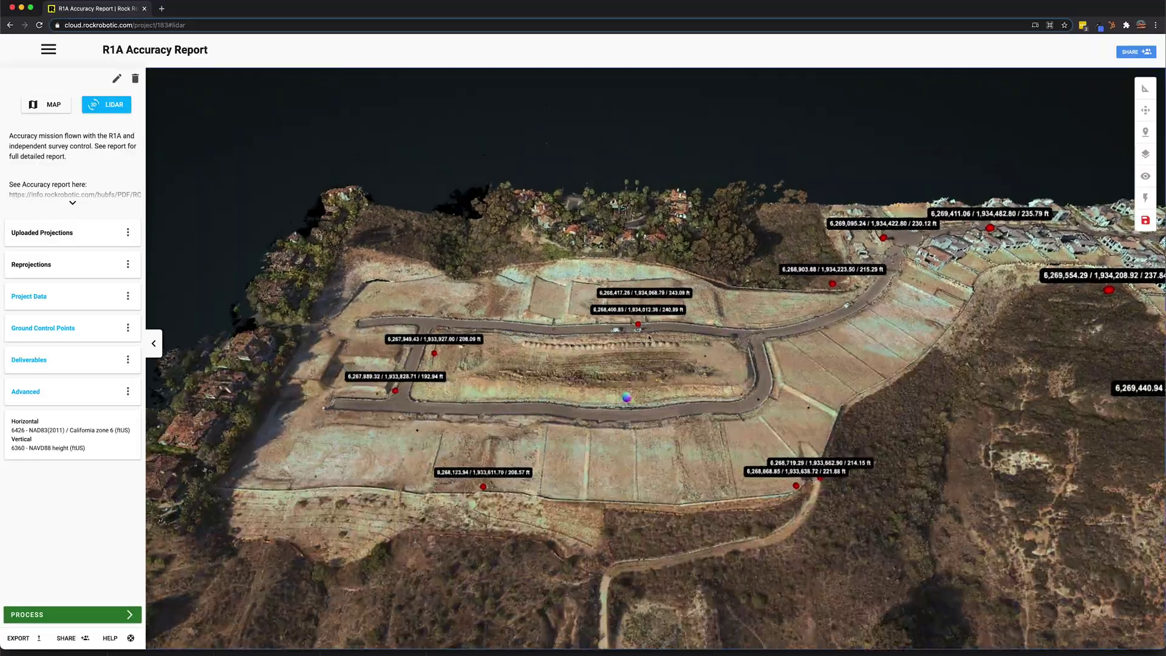
# Zoom in and back out on the R1A point cloud, then list Ground Control Points 101–121.
pyautogui.scroll(5, 627, 340)
pyautogui.scroll(8, 627, 323)
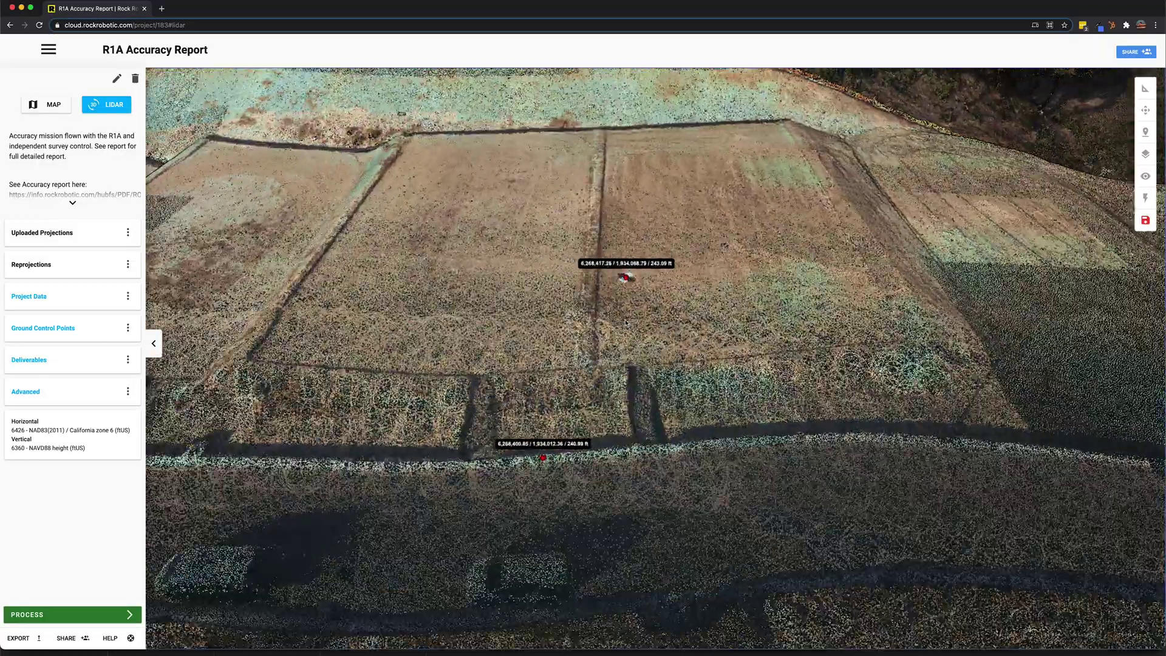
pyautogui.scroll(4, 619, 367)
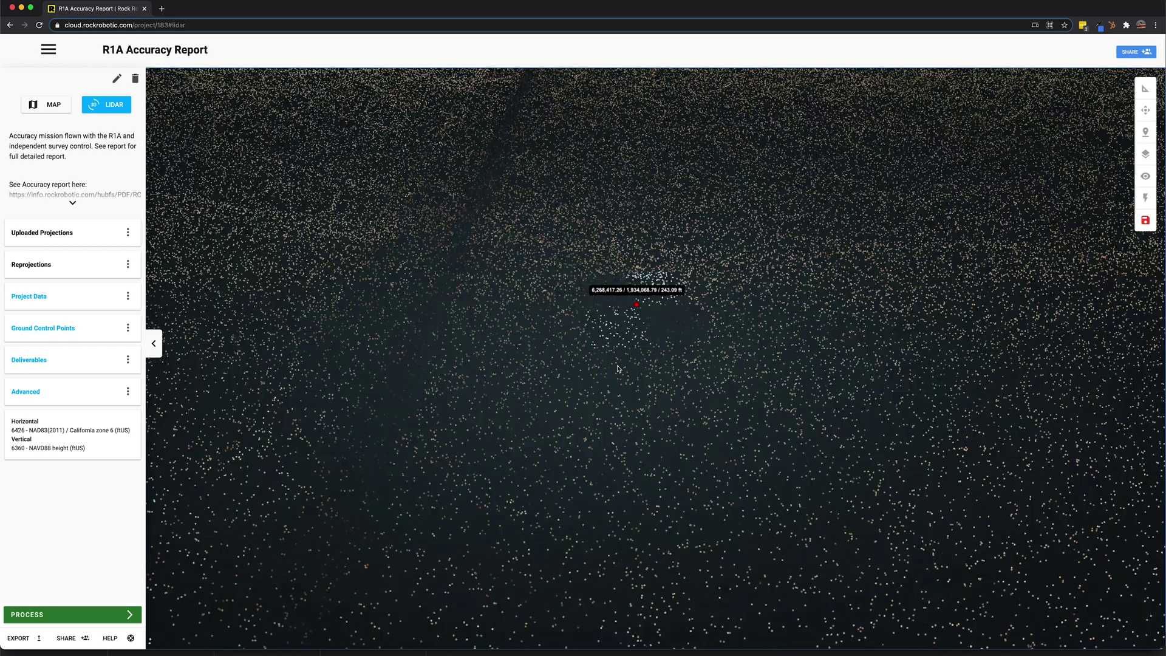
pyautogui.scroll(2, 608, 396)
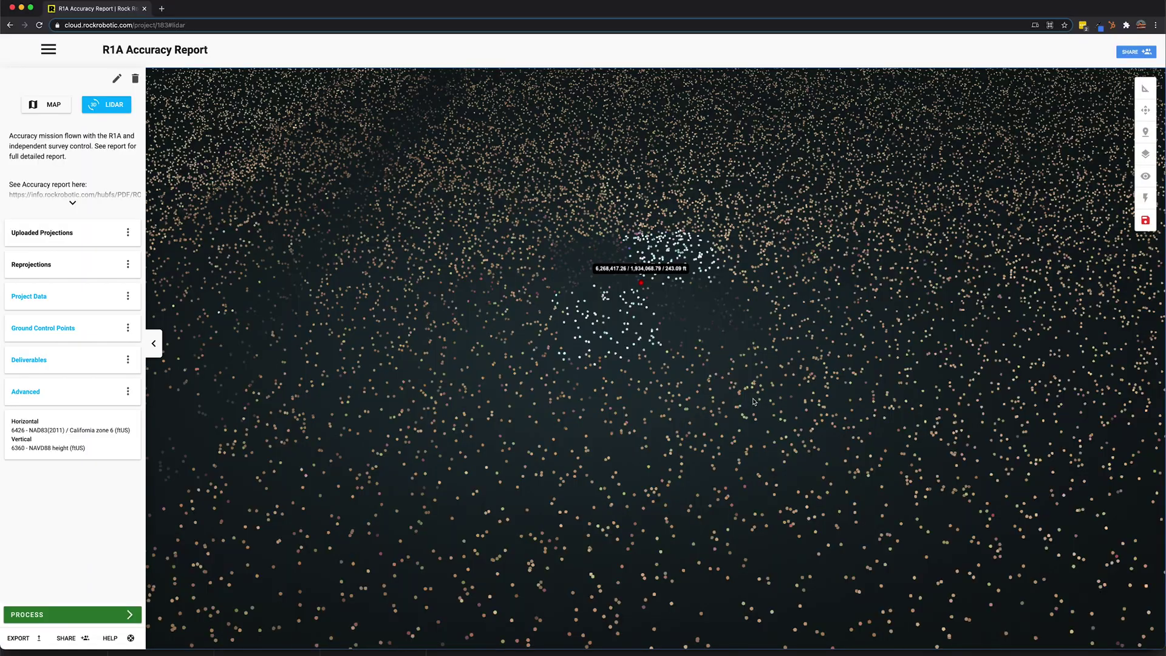
pyautogui.scroll(-5, 658, 406)
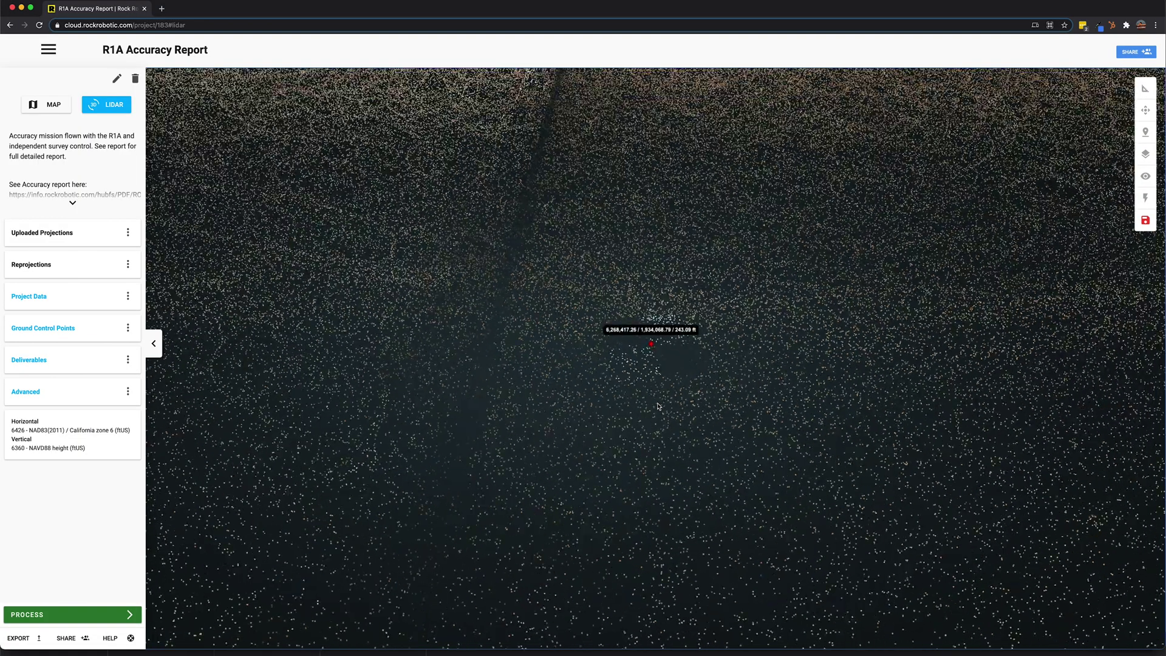
pyautogui.scroll(-10, 658, 406)
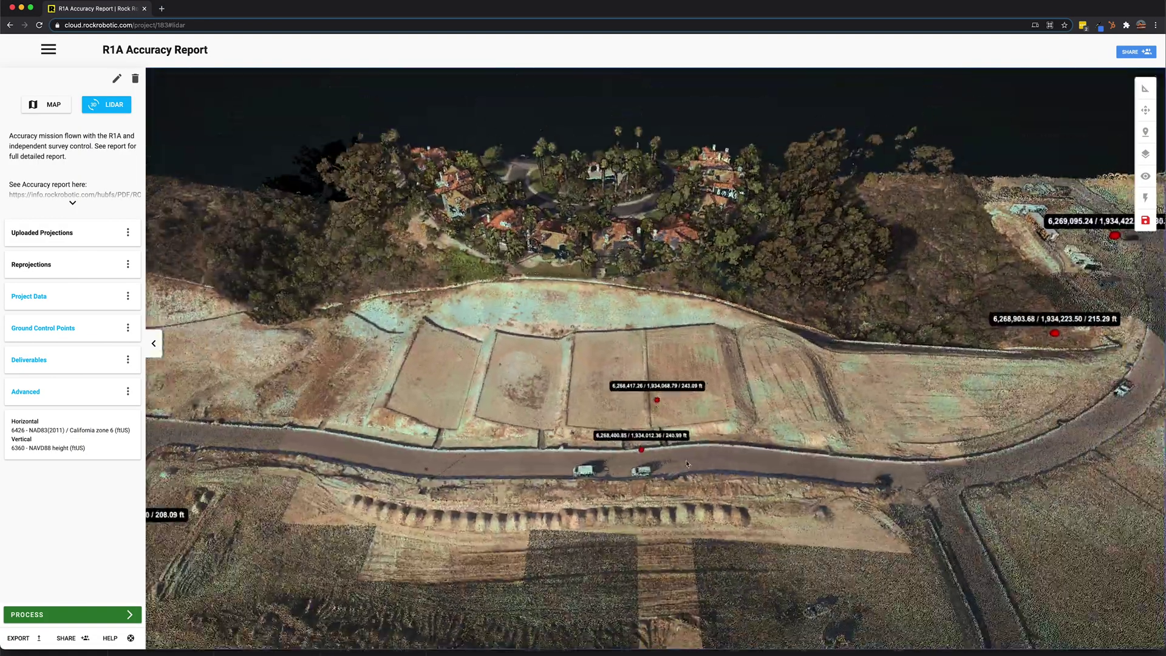
pyautogui.scroll(-5, 712, 450)
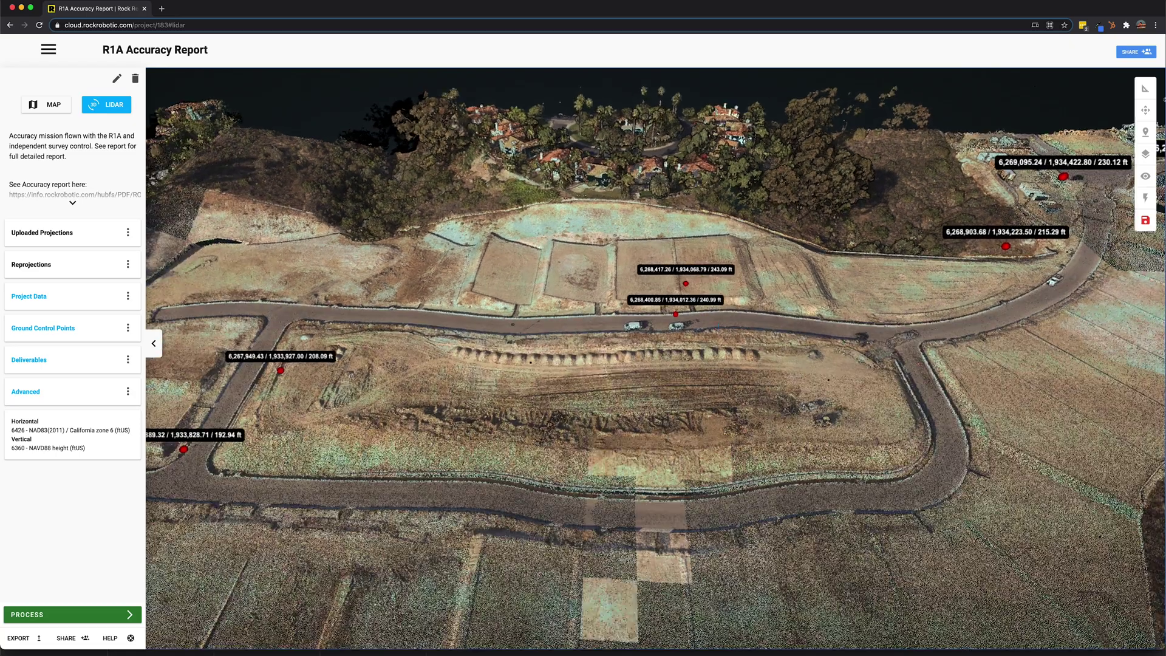
pyautogui.click(1145, 90)
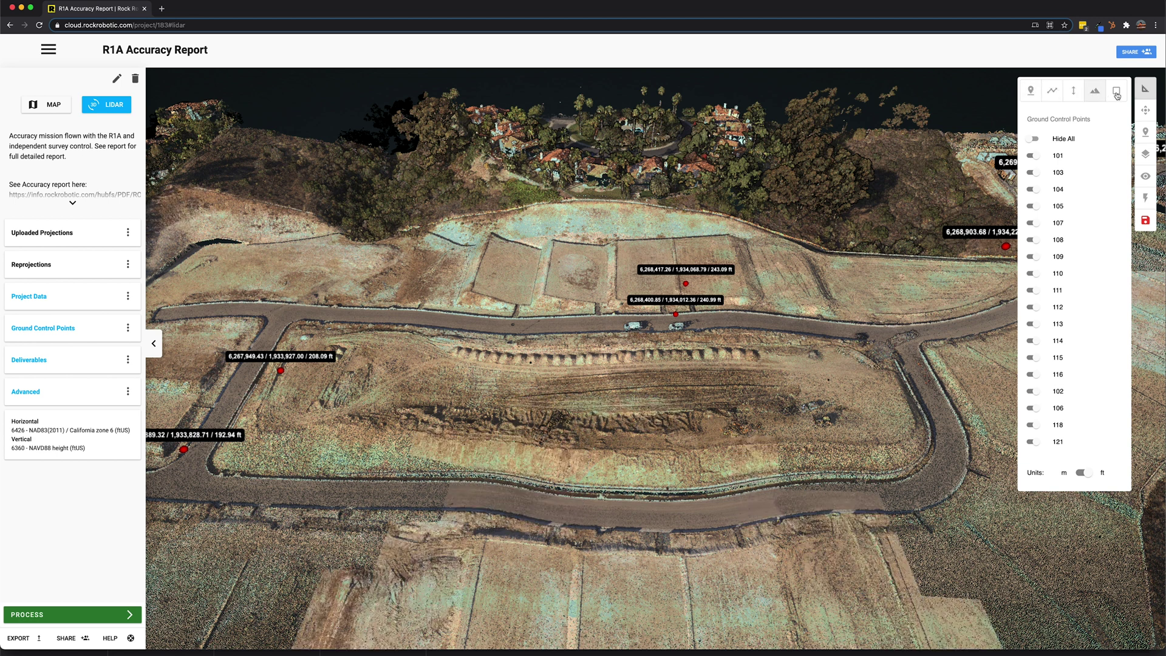
# Draw a profile line across the graded lots, view its 1,484-point height graph, then close it.
pyautogui.click(1094, 90)
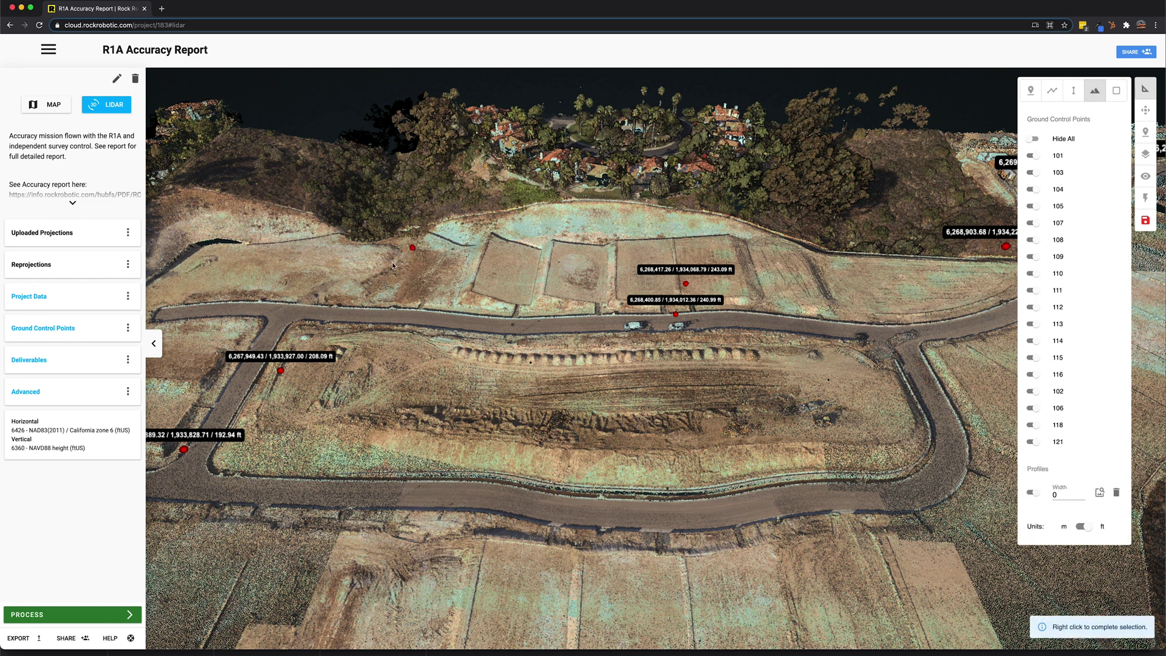
pyautogui.click(389, 272)
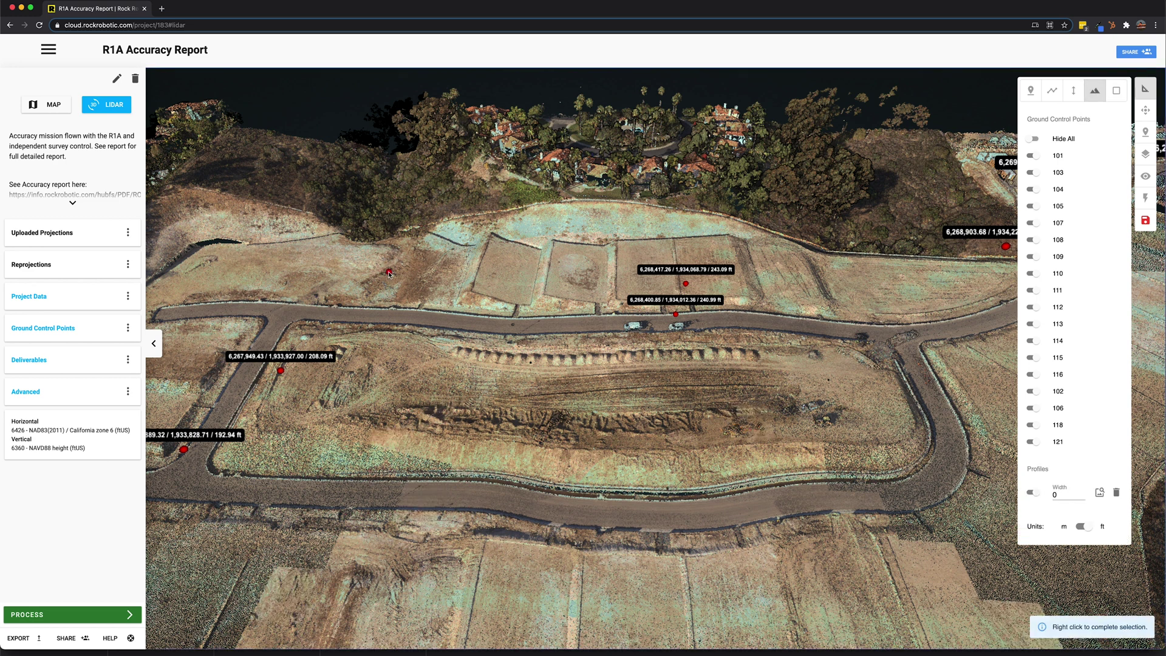
pyautogui.rightClick(847, 278)
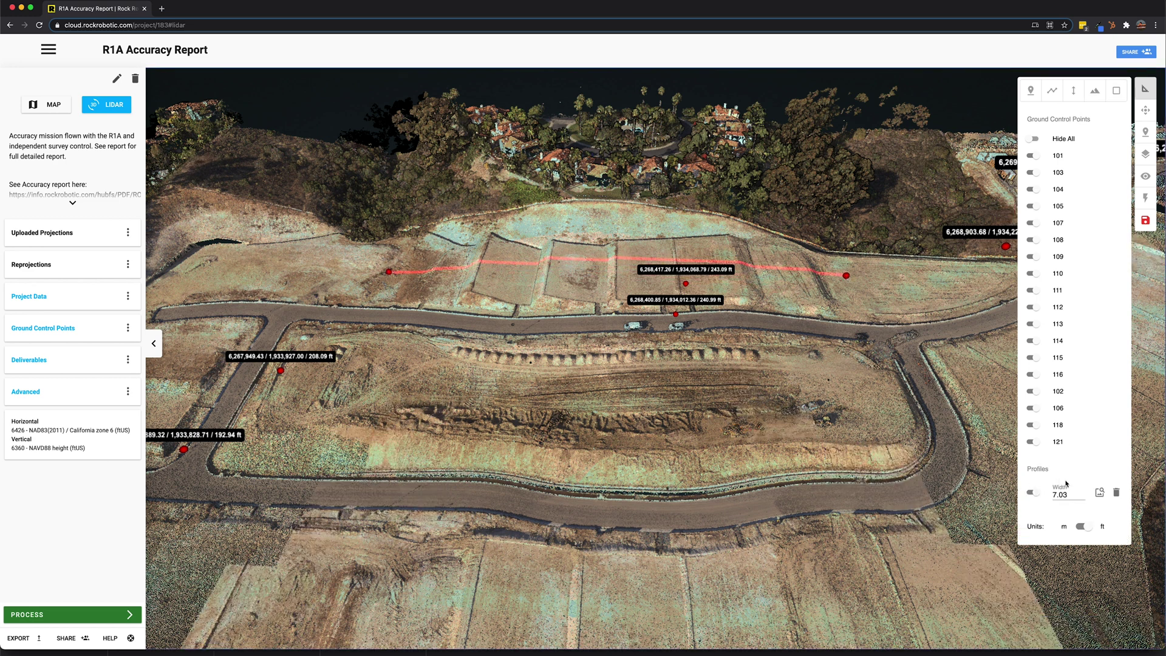
pyautogui.click(1099, 492)
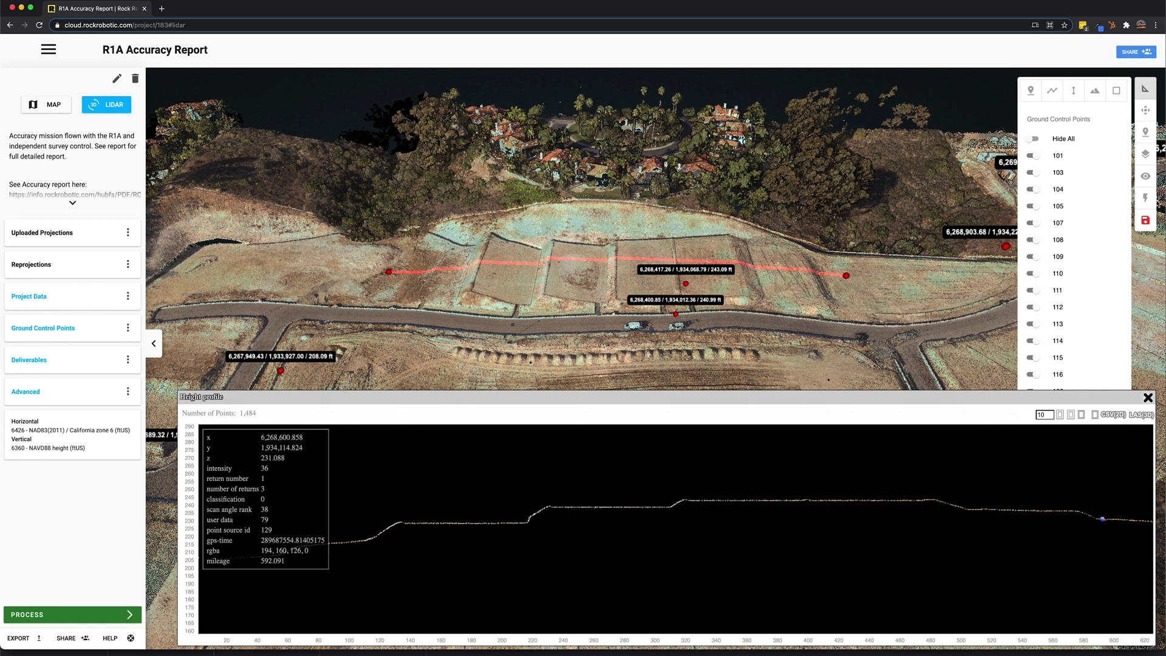
pyautogui.click(1147, 397)
# Close the measurement panel and enter a Z offset of 0.03 for the point cloud.
pyautogui.click(1148, 87)
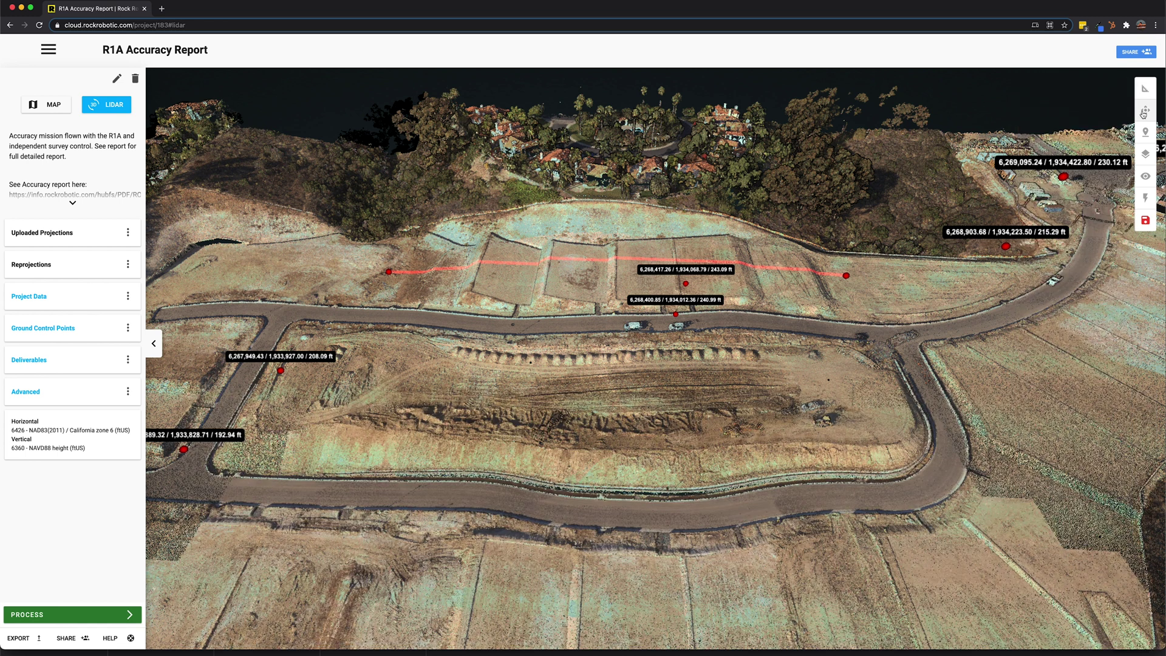
pyautogui.click(1144, 112)
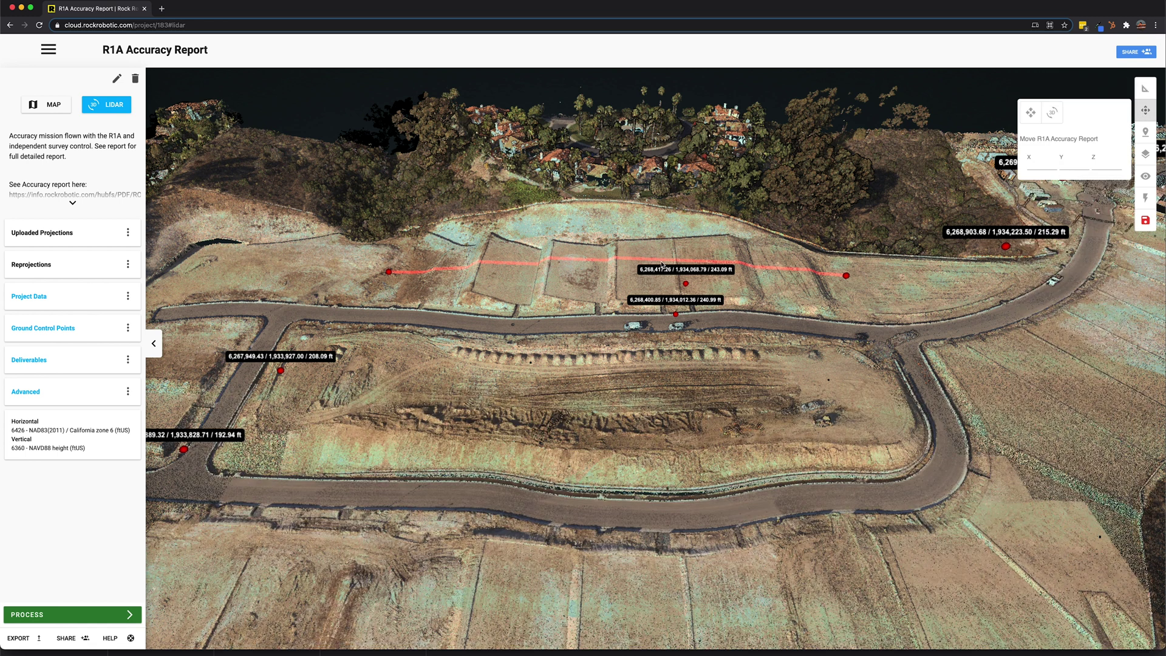
pyautogui.click(1119, 166)
pyautogui.write('0.03')
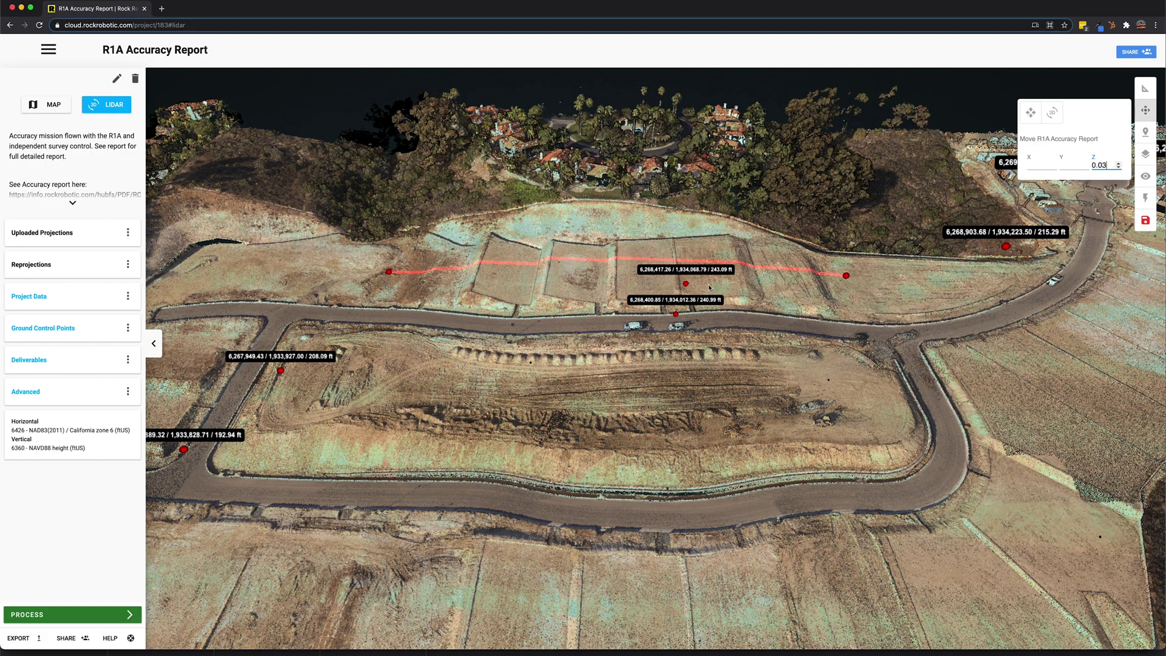
pyautogui.scroll(2, 688, 291)
pyautogui.scroll(6, 688, 292)
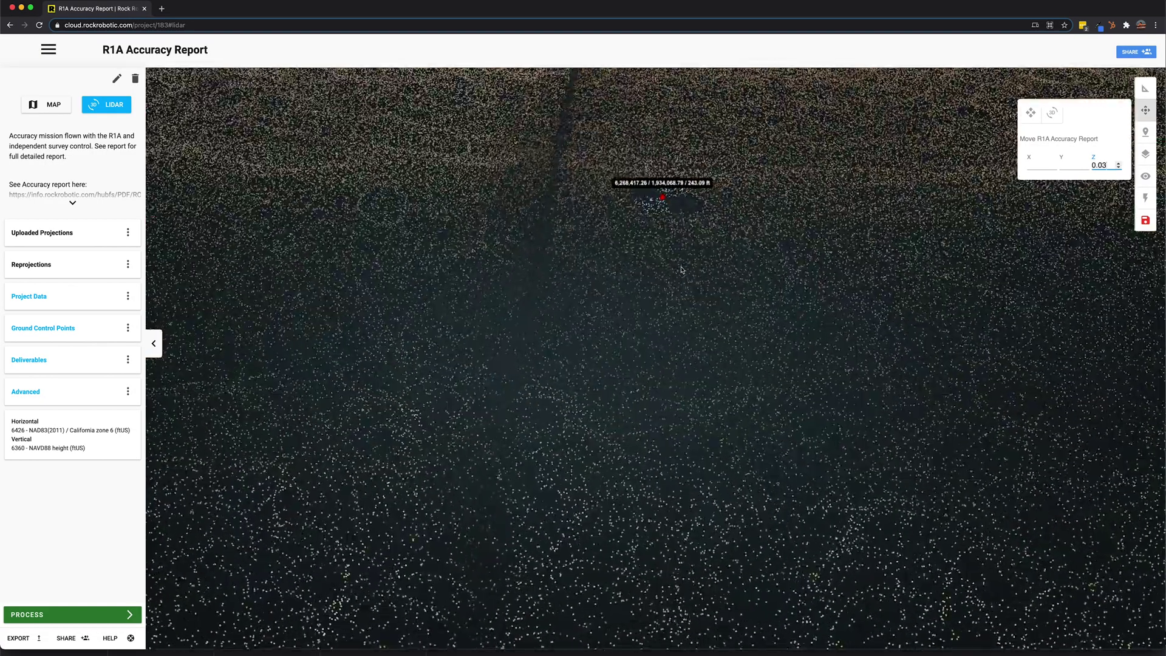
pyautogui.scroll(-8, 694, 390)
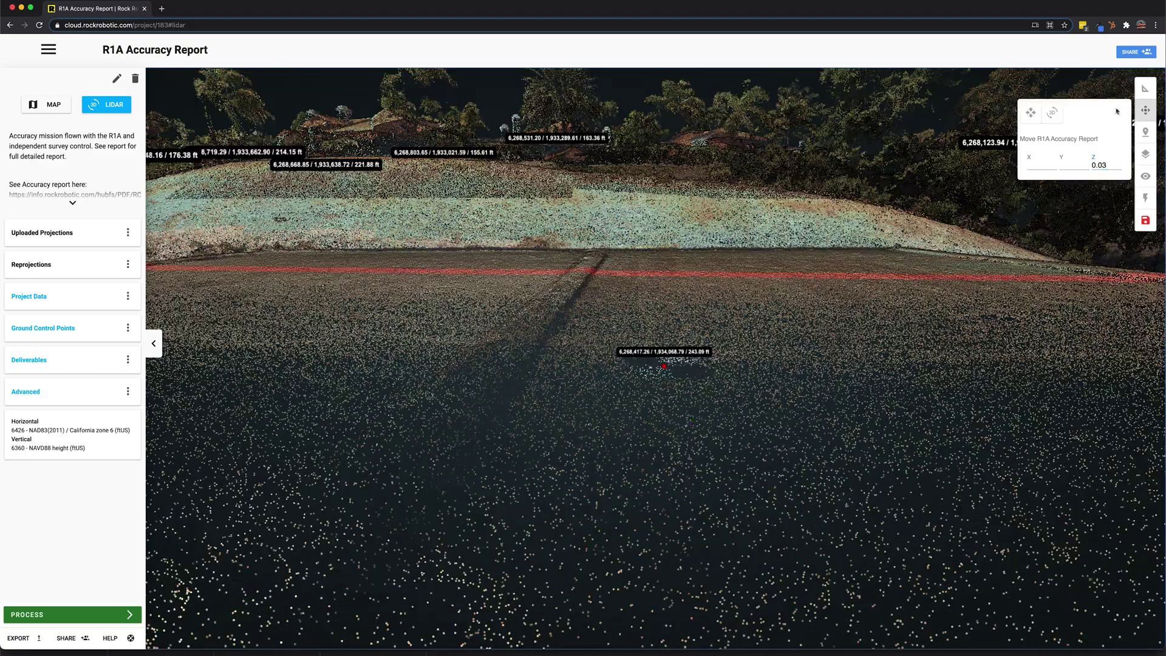
# Step the point cloud's Z offset up from 0.03 to 0.38 with the spinner.
pyautogui.click(1119, 162)
pyautogui.click(1119, 162)
pyautogui.click(1119, 162)
pyautogui.click(1119, 162)
pyautogui.click(1119, 162)
pyautogui.click(1119, 163)
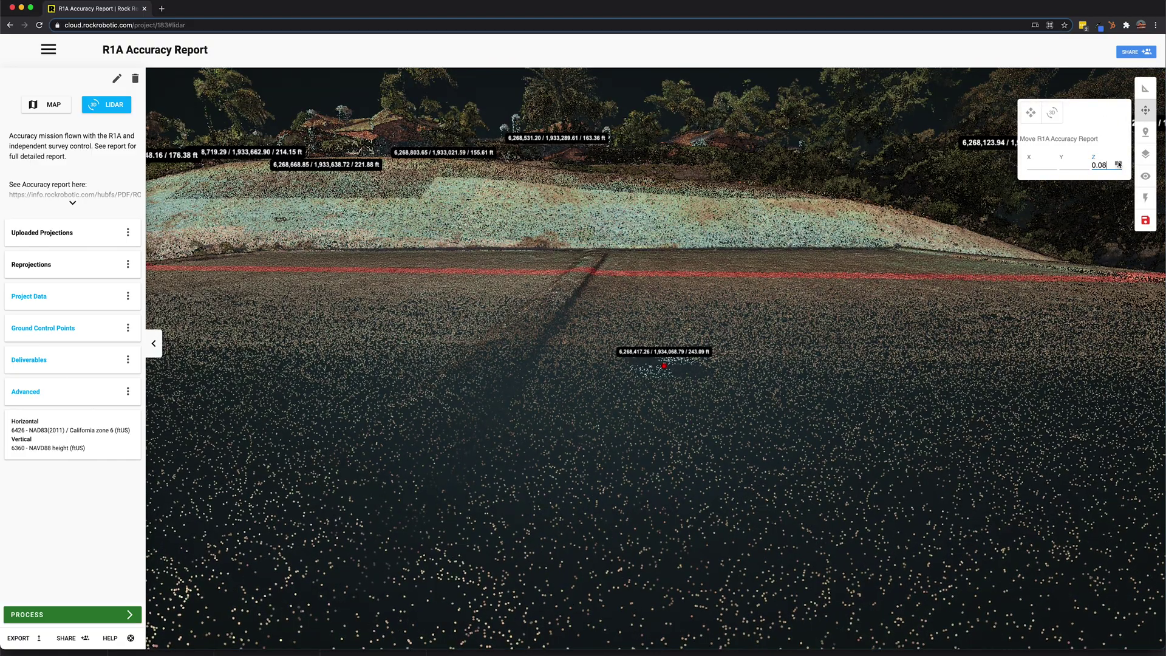
pyautogui.click(1119, 162)
pyautogui.click(1119, 162)
pyautogui.click(1119, 163)
pyautogui.click(1119, 163)
pyautogui.click(1119, 162)
pyautogui.click(1119, 162)
pyautogui.click(1119, 162)
pyautogui.click(1118, 162)
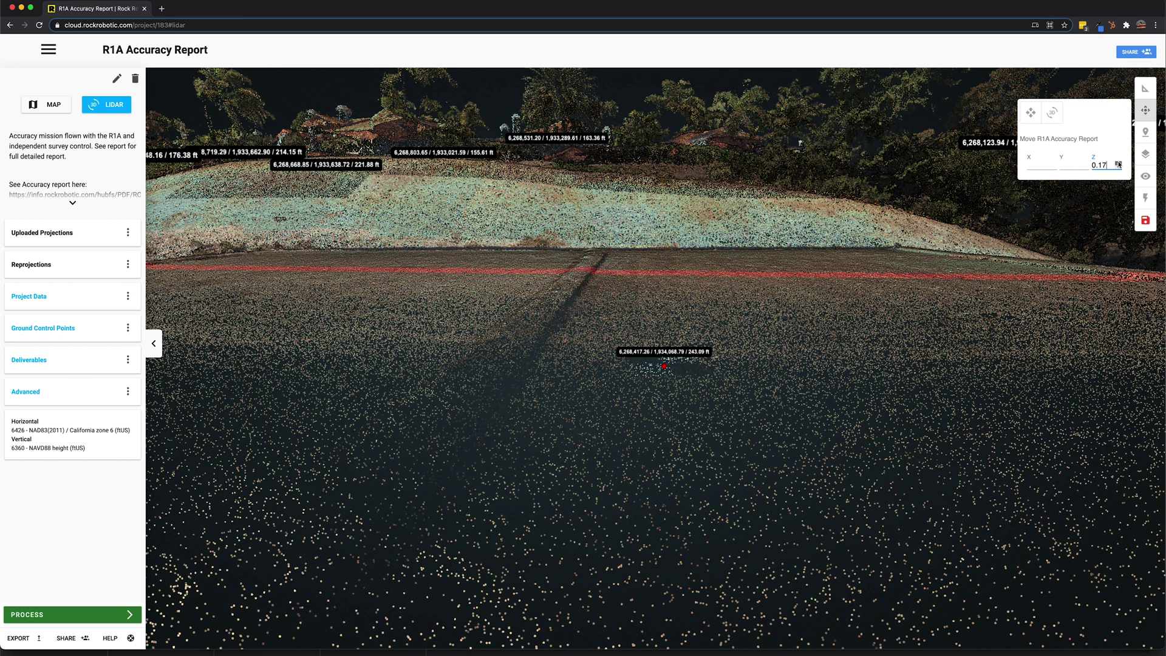
pyautogui.click(1119, 163)
pyautogui.click(1119, 162)
pyautogui.click(1119, 162)
pyautogui.click(1119, 162)
pyautogui.click(1119, 162)
pyautogui.click(1118, 162)
pyautogui.click(1119, 162)
pyautogui.click(1119, 162)
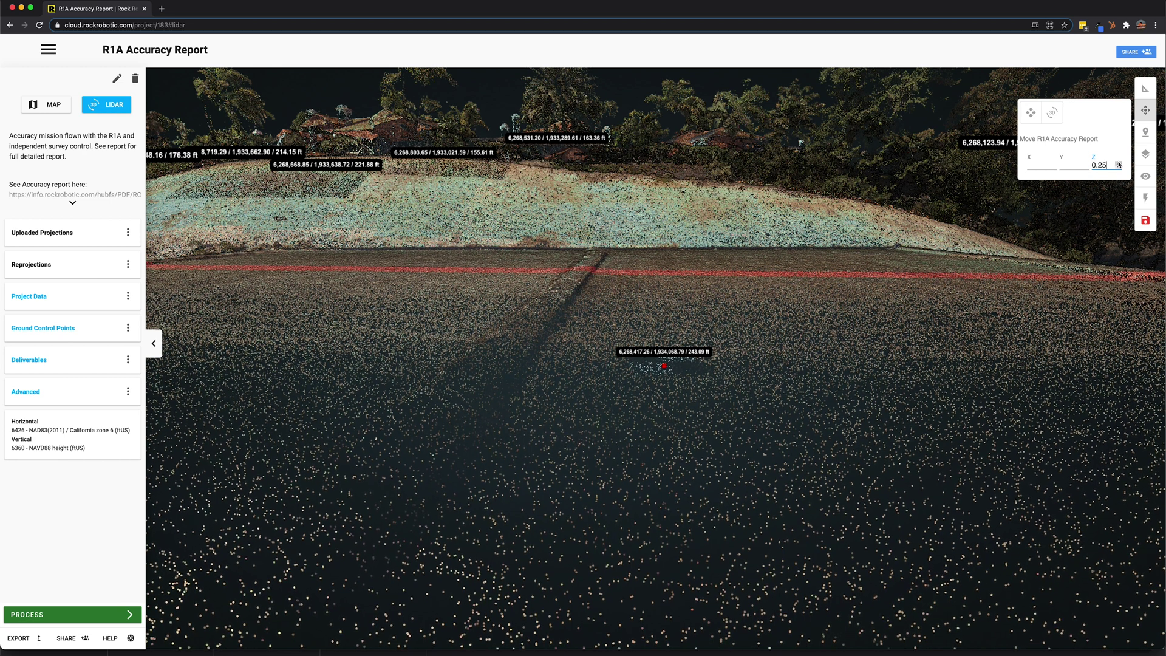
pyautogui.click(1119, 162)
pyautogui.click(1119, 162)
pyautogui.click(1119, 163)
pyautogui.click(1119, 163)
pyautogui.click(1119, 162)
pyautogui.click(1119, 163)
pyautogui.click(1119, 163)
pyautogui.click(1119, 163)
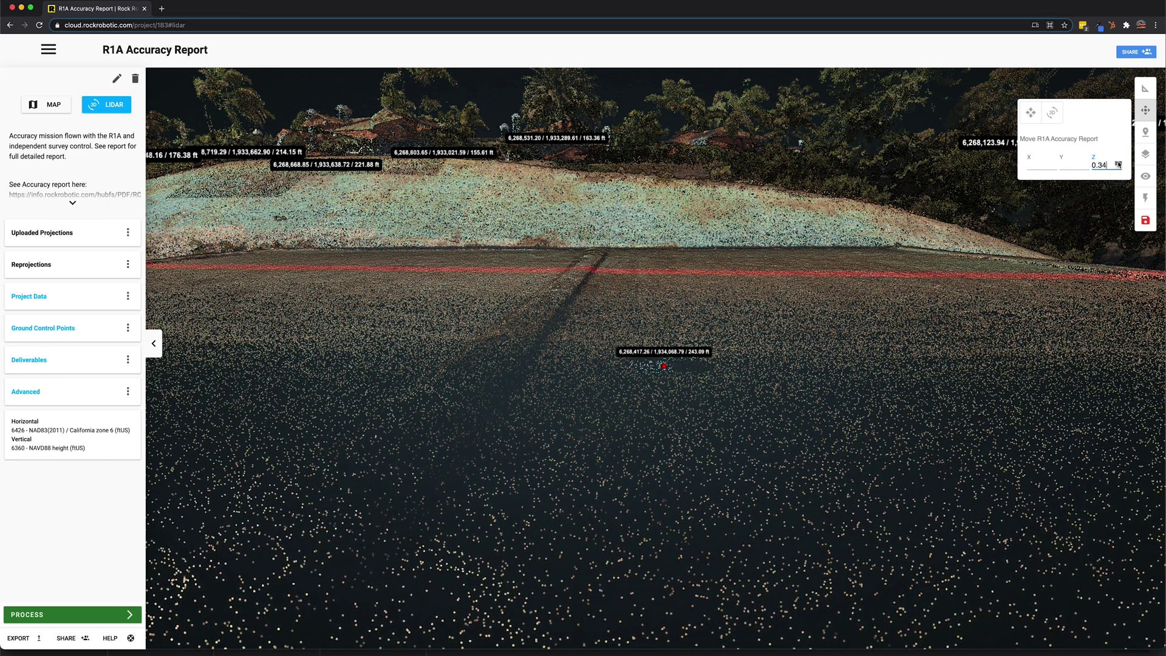
pyautogui.click(1119, 163)
pyautogui.doubleClick(1119, 162)
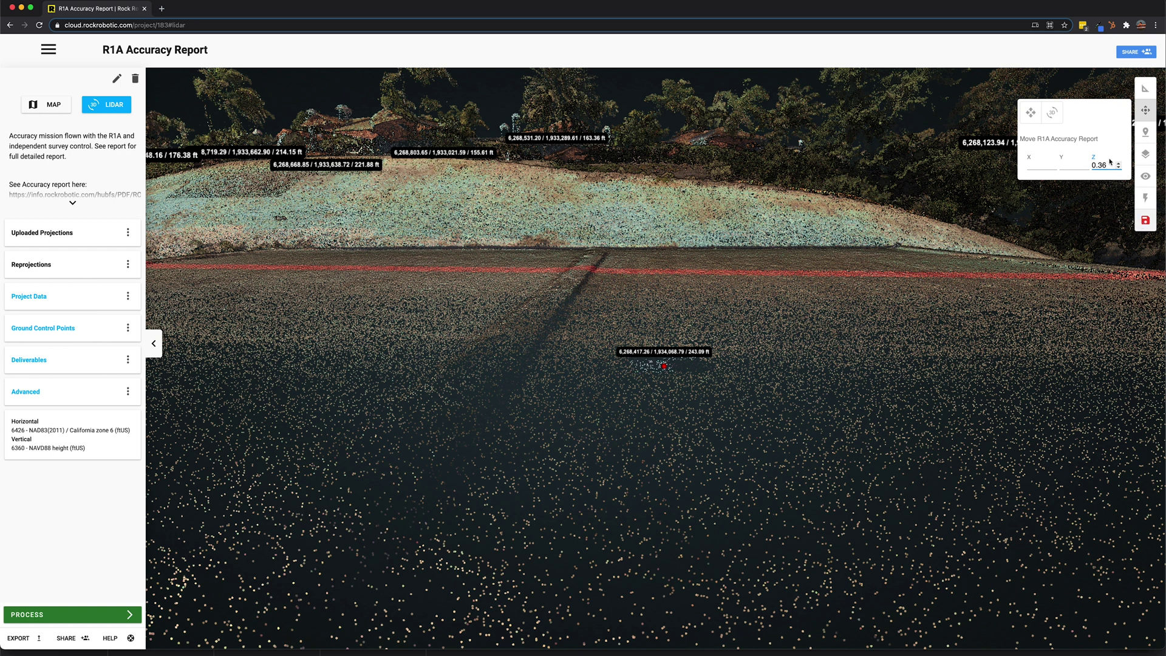
pyautogui.doubleClick(1104, 165)
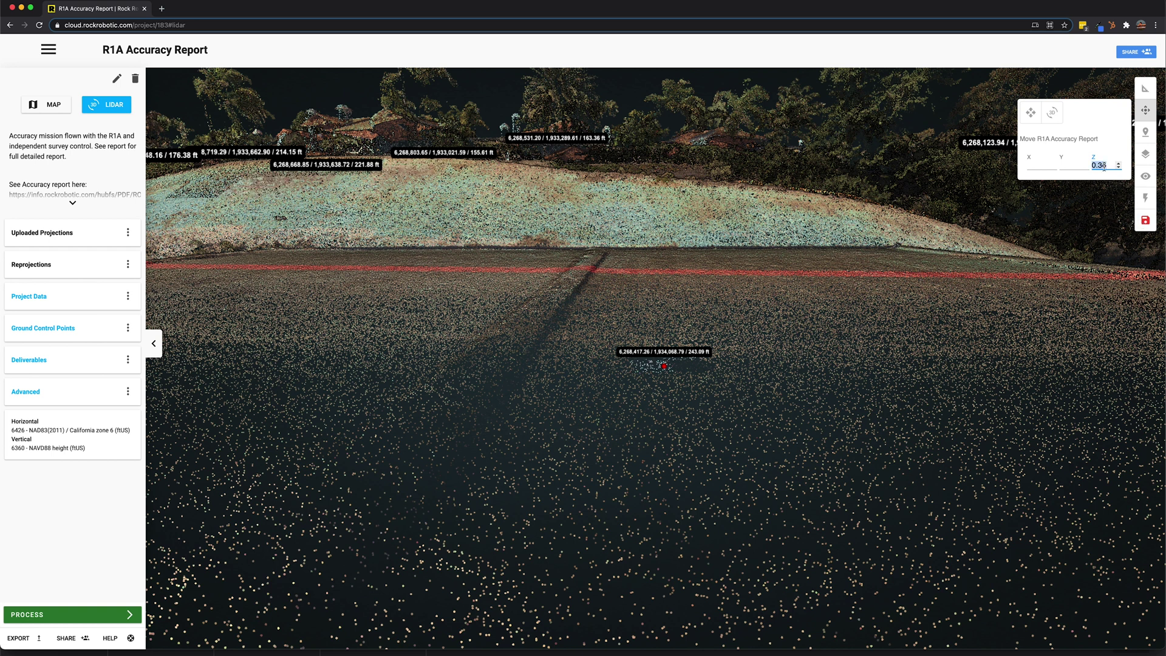
# Add an annotation titled 'Note!' beside the measured point near the cloud's centre.
pyautogui.click(1145, 110)
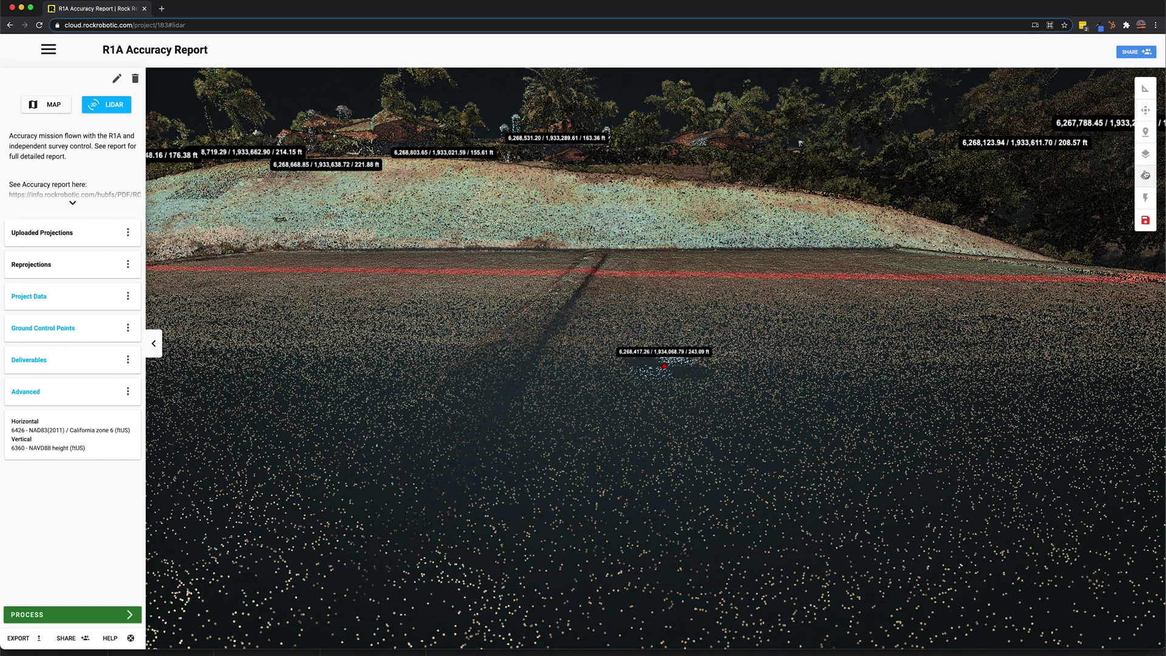
pyautogui.click(1144, 134)
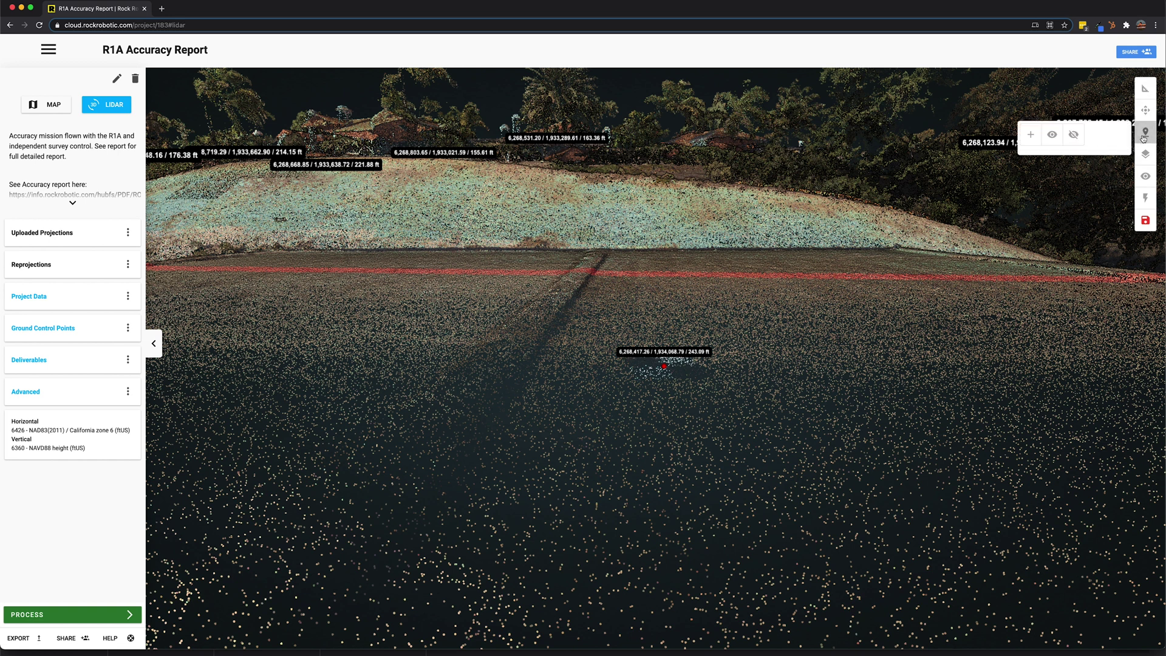
pyautogui.click(1030, 134)
pyautogui.click(741, 367)
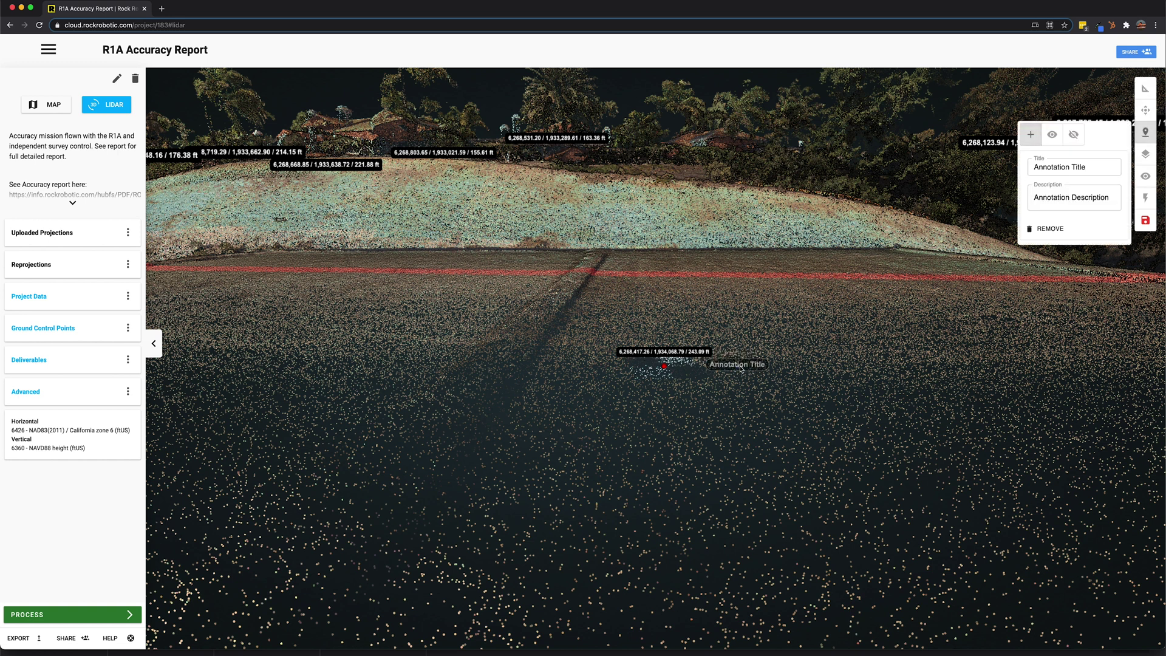
pyautogui.tripleClick(1082, 173)
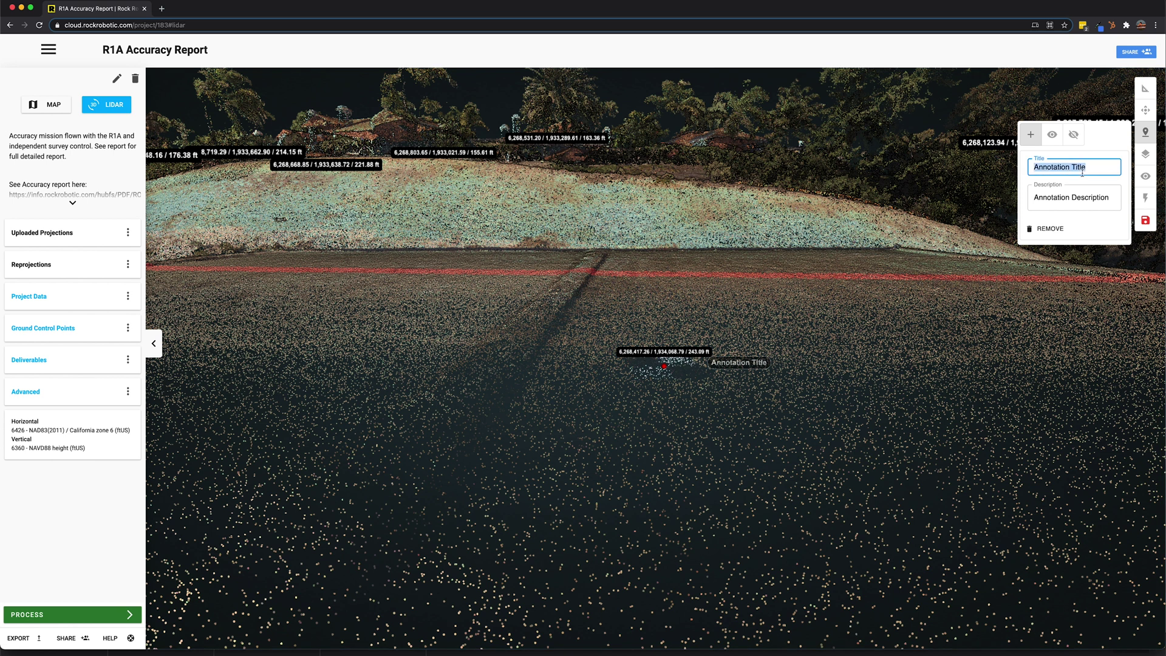
pyautogui.click(1082, 173)
pyautogui.tripleClick(1082, 173)
pyautogui.write('Note')
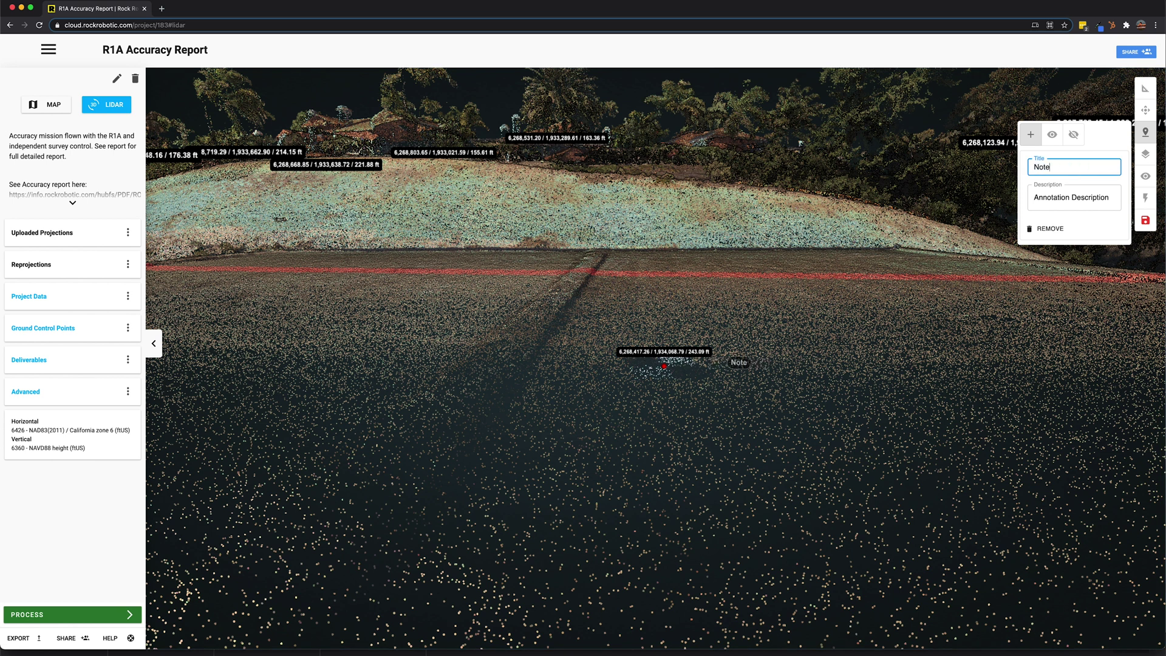
pyautogui.write('!')
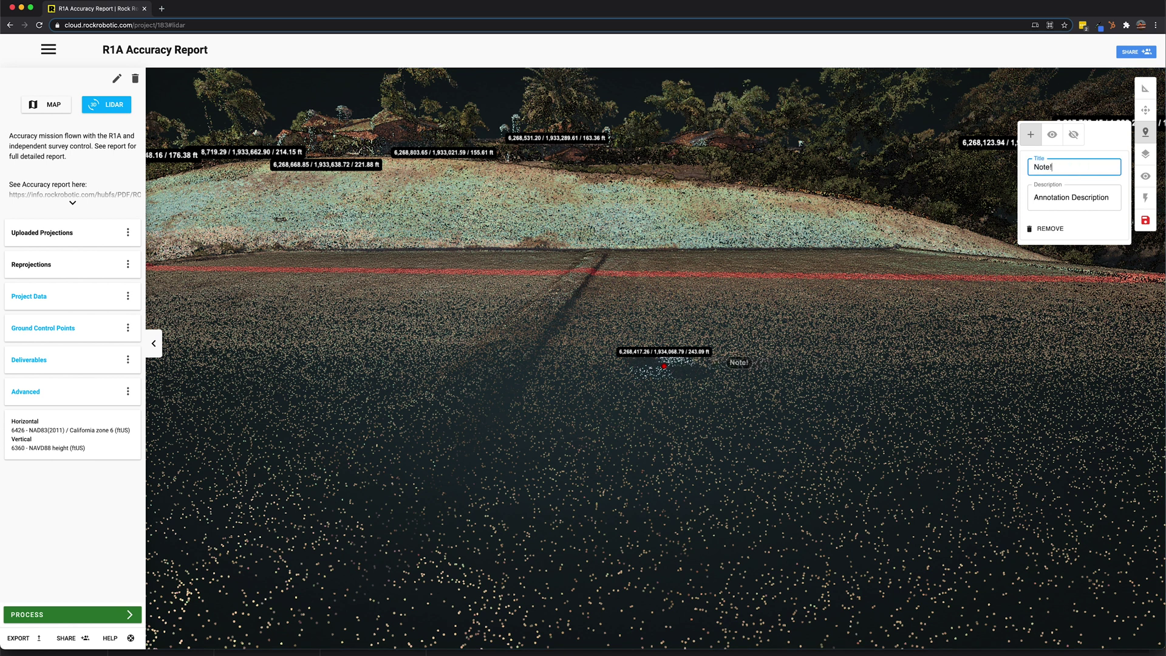
pyautogui.click(1144, 134)
# Set the R1A Accuracy Report contours to High and orbit down over the site.
pyautogui.click(1147, 157)
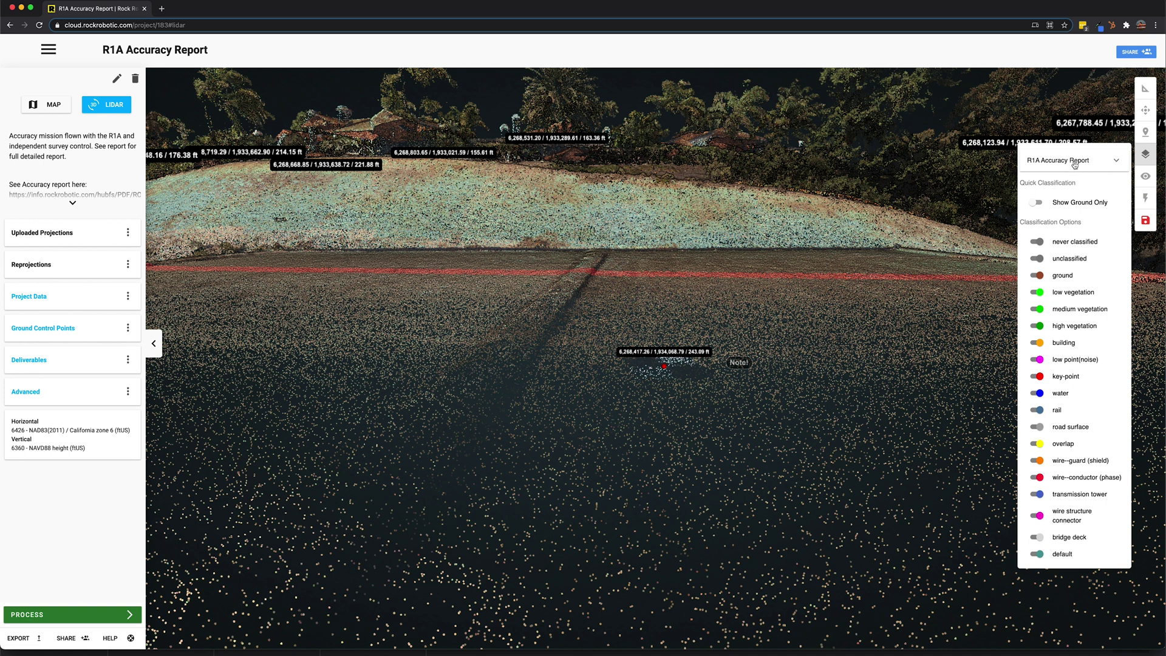
pyautogui.click(1074, 162)
pyautogui.click(1111, 213)
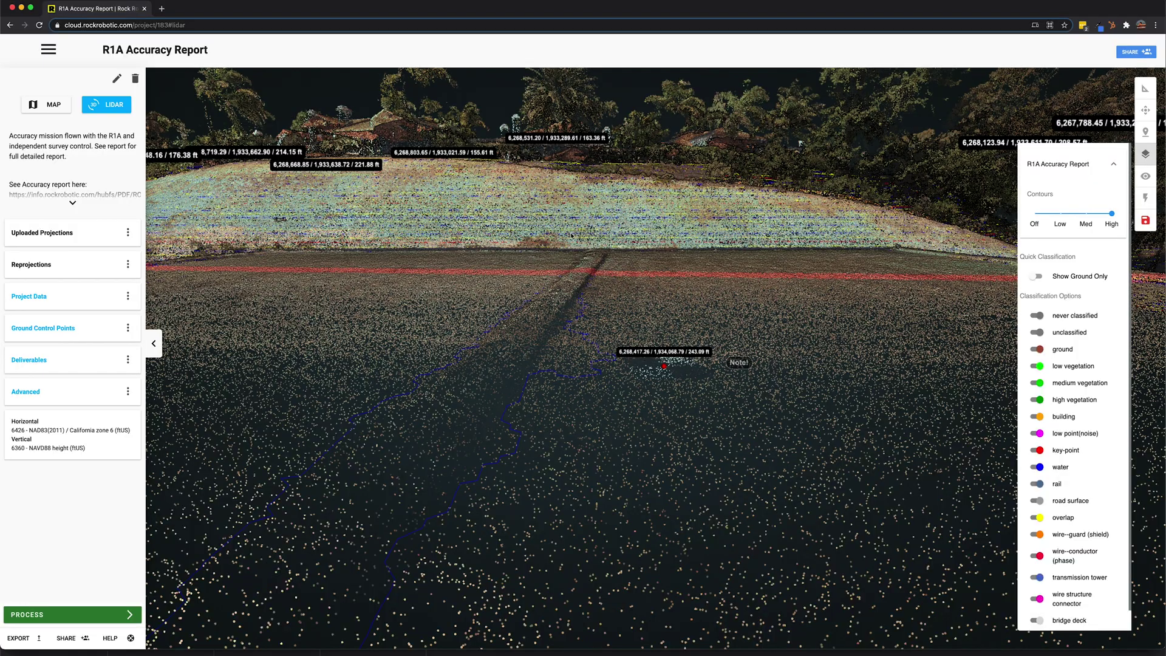
pyautogui.scroll(-5, 570, 235)
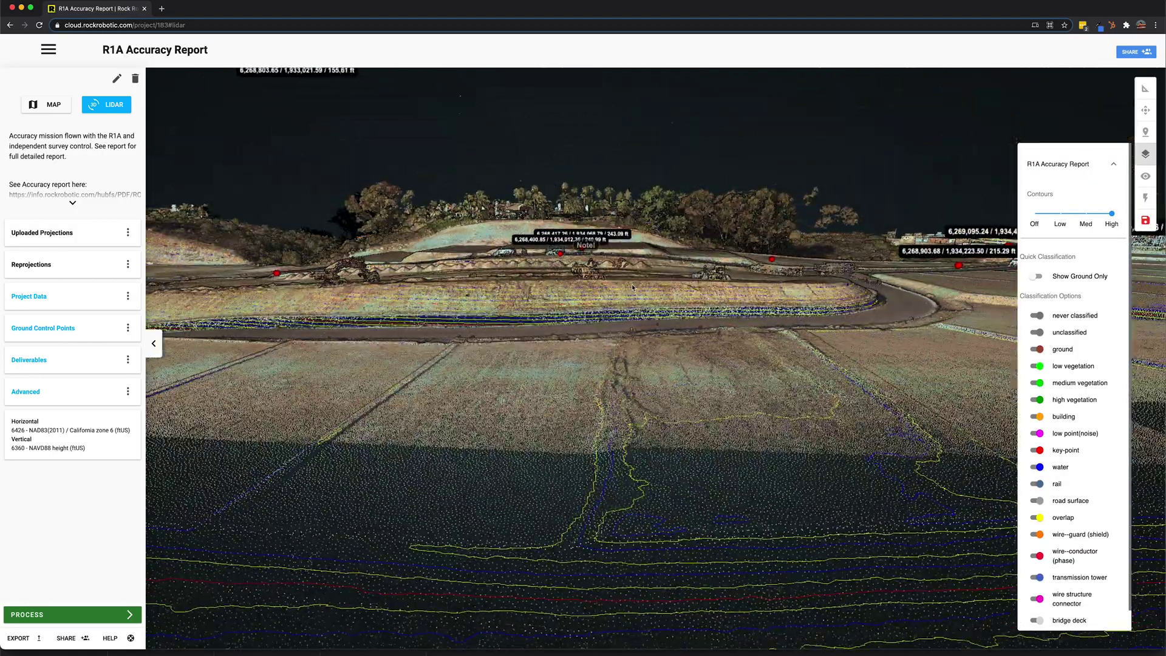
pyautogui.moveTo(632, 287); pyautogui.dragTo(632, 422)
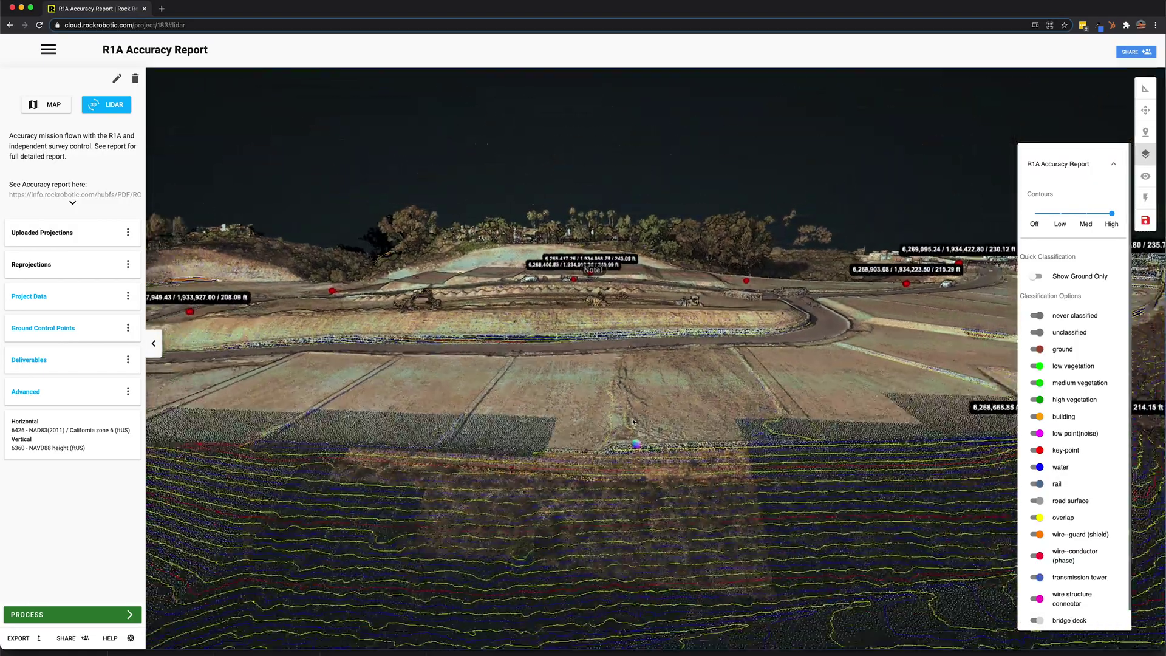
pyautogui.scroll(-5, 633, 425)
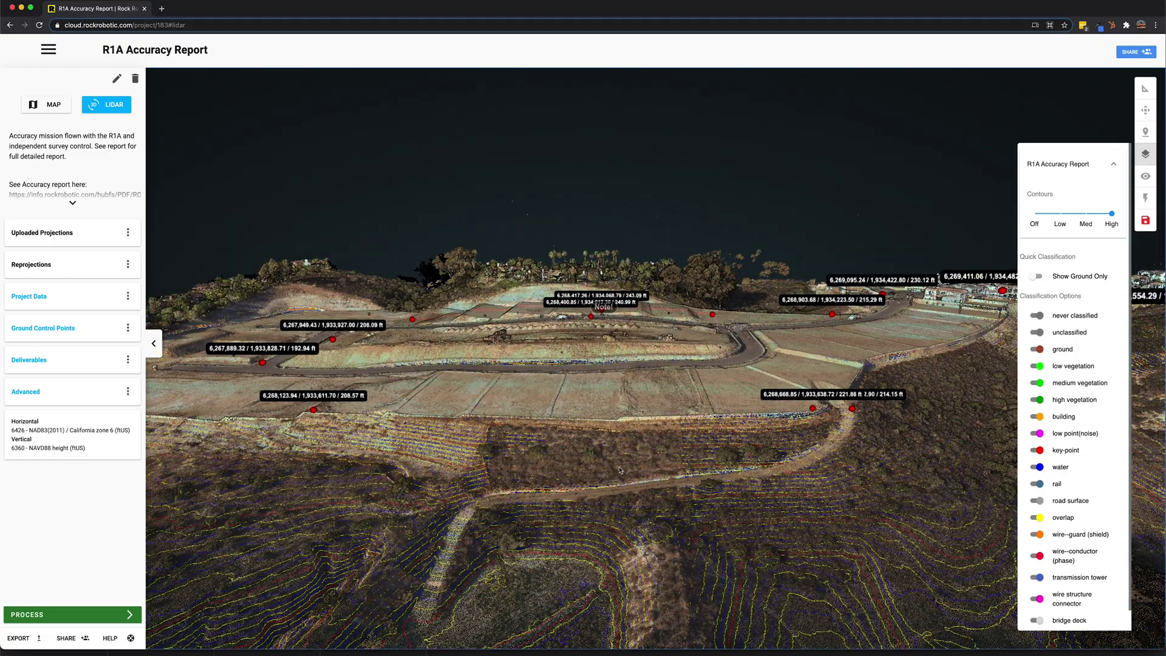
pyautogui.moveTo(619, 469); pyautogui.dragTo(814, 419)
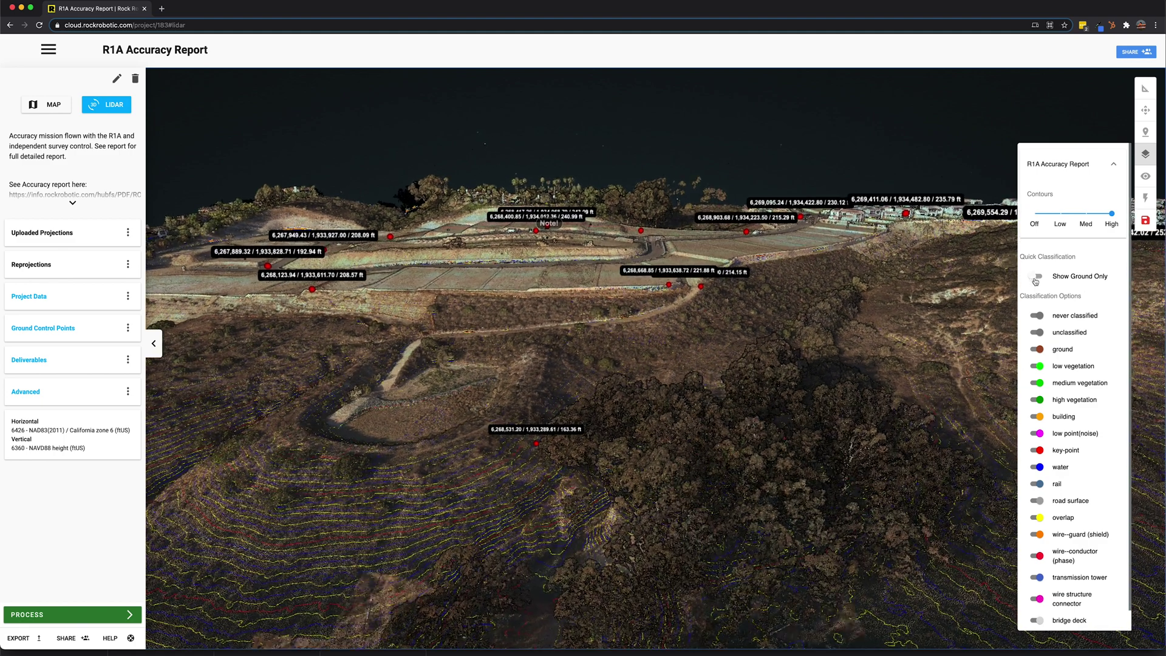
# Toggle Show Ground Only on, off and on again to view bare-earth contours.
pyautogui.click(1035, 277)
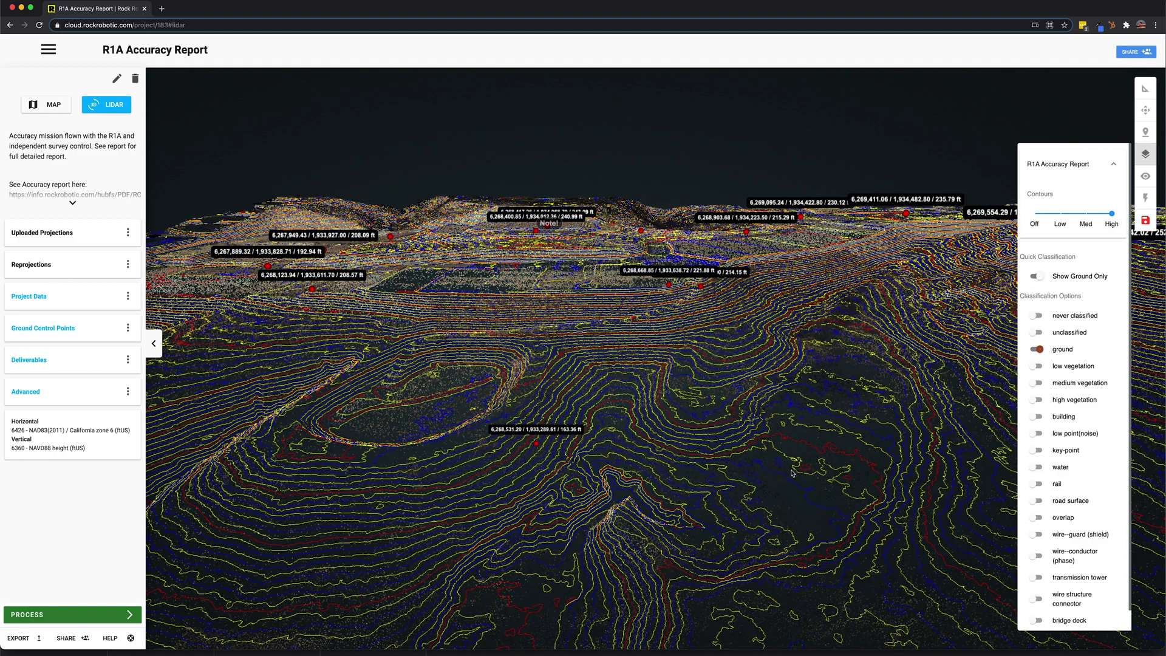
pyautogui.moveTo(792, 472); pyautogui.dragTo(735, 502)
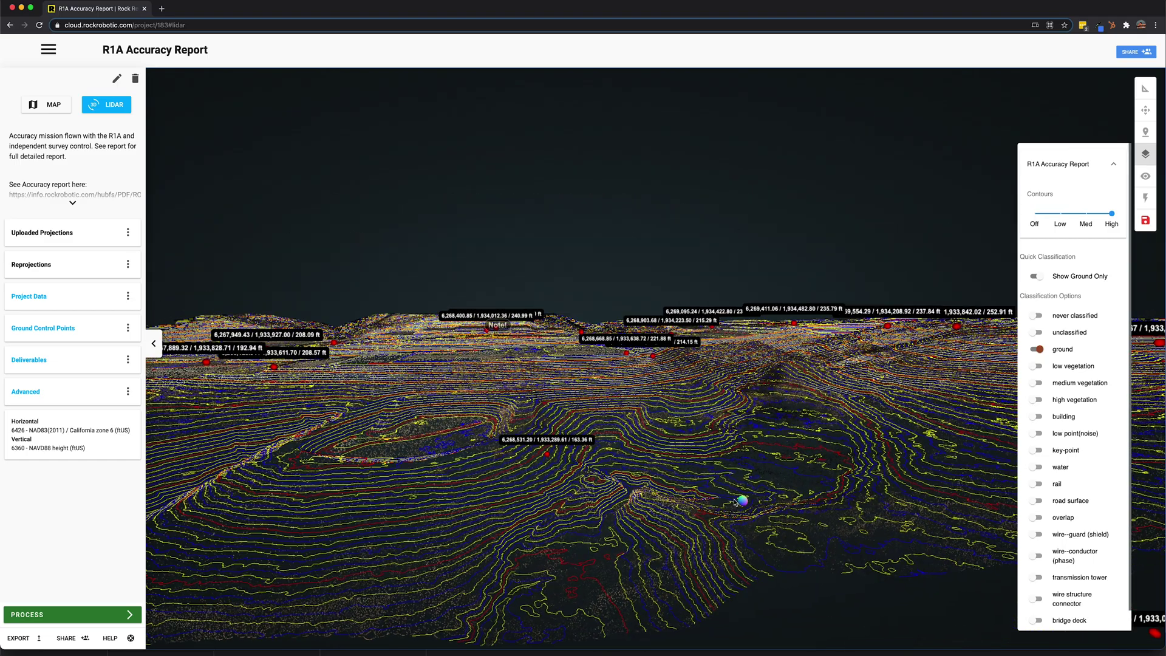
pyautogui.scroll(3, 734, 501)
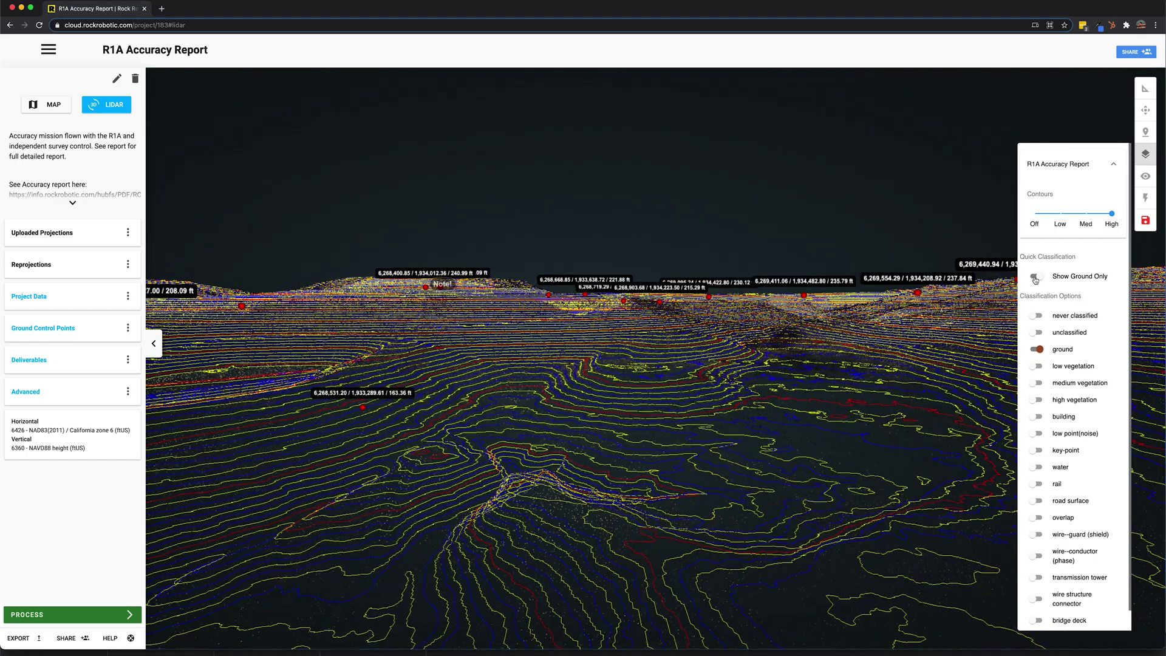
pyautogui.click(1036, 278)
pyautogui.click(1036, 277)
pyautogui.click(1145, 176)
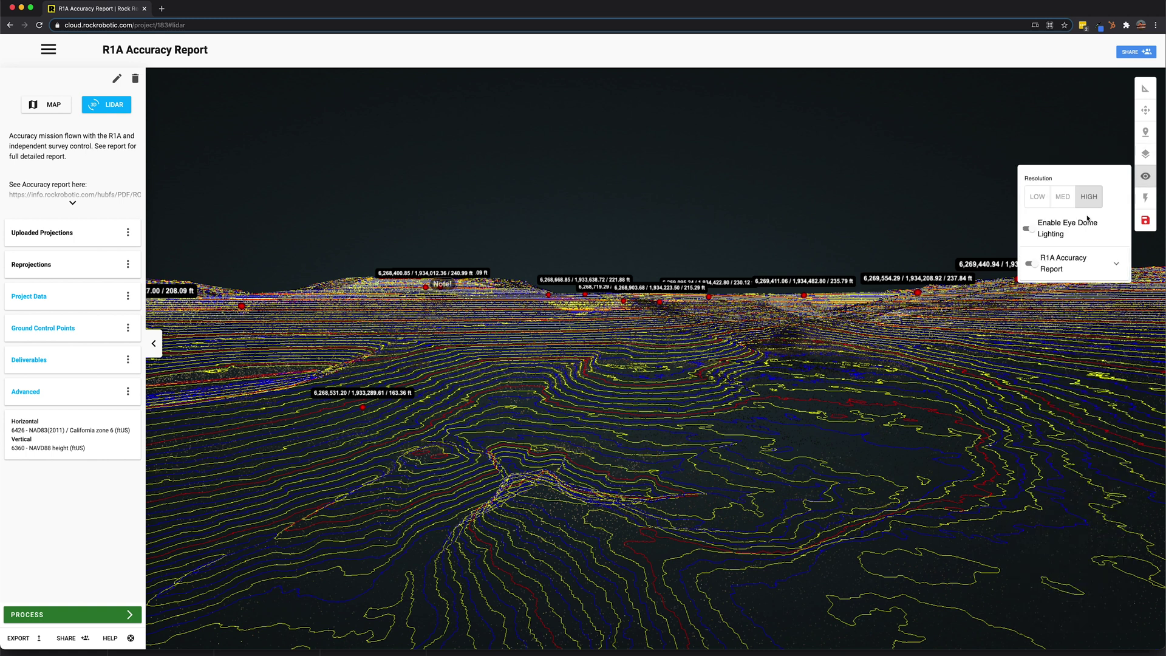
# Set the material to elevation and narrow the Elevation Range to end near 406.
pyautogui.click(1114, 267)
pyautogui.click(1090, 318)
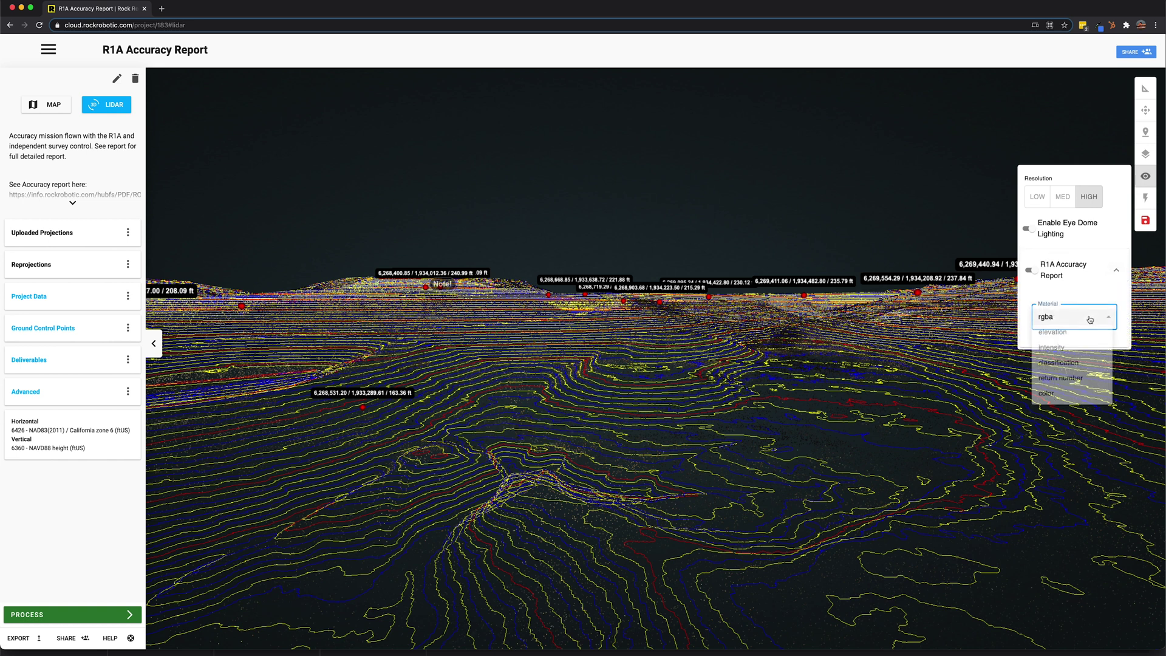
pyautogui.click(1064, 333)
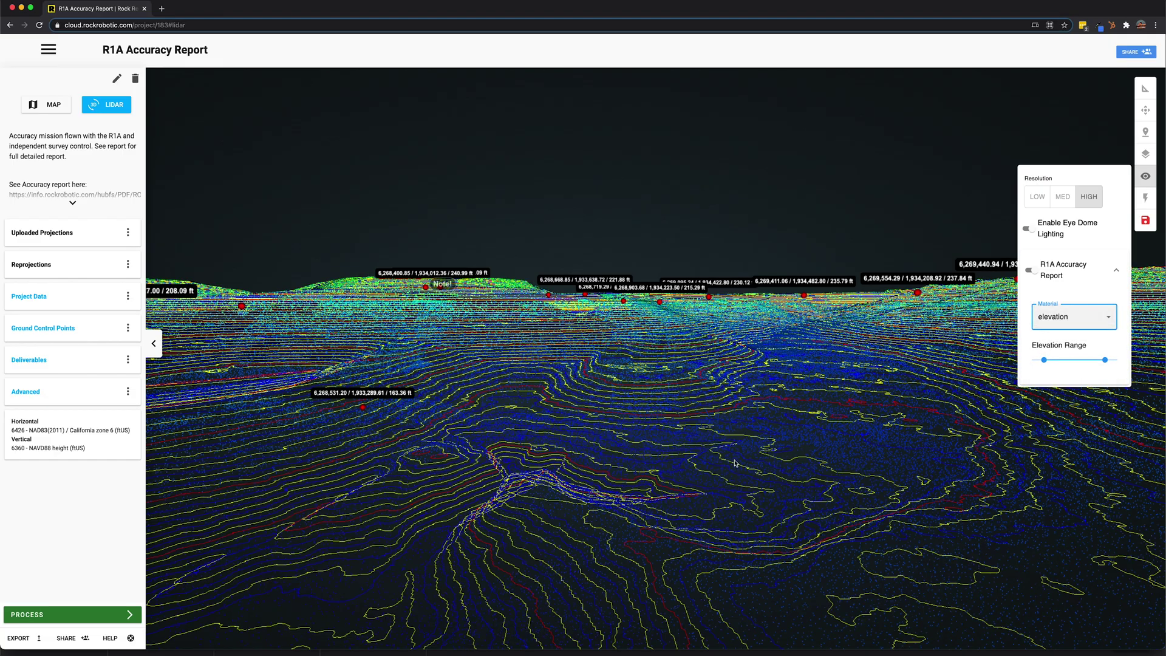
pyautogui.moveTo(735, 462); pyautogui.dragTo(1007, 414)
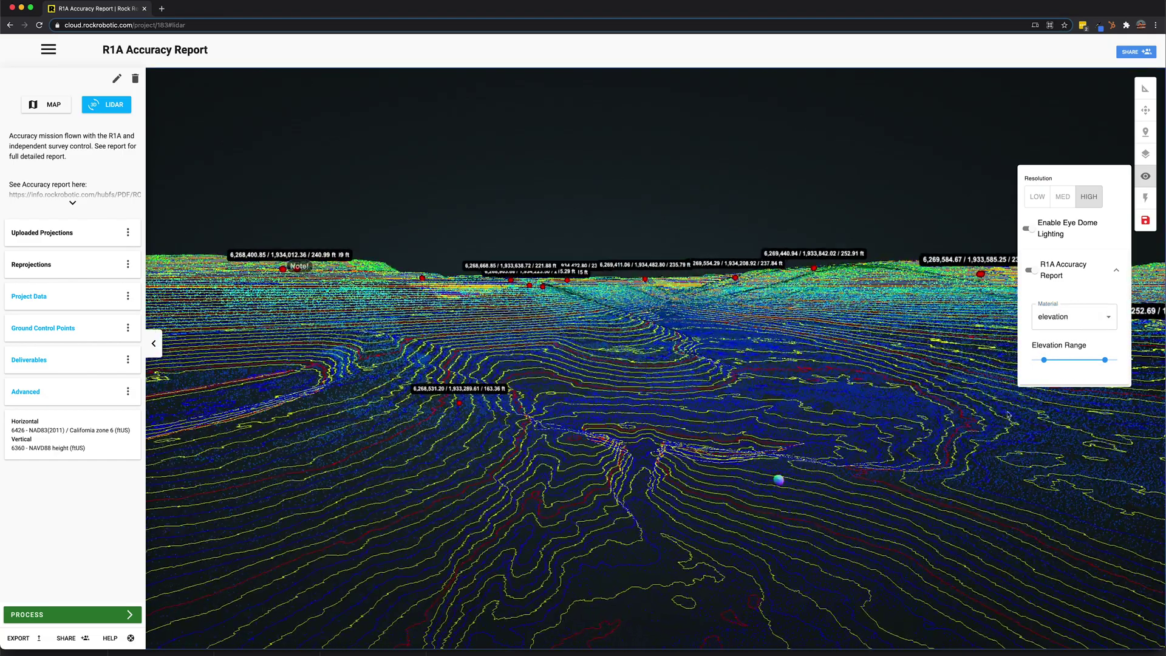
pyautogui.moveTo(1044, 359); pyautogui.dragTo(1032, 362)
pyautogui.moveTo(1103, 361); pyautogui.dragTo(1091, 366)
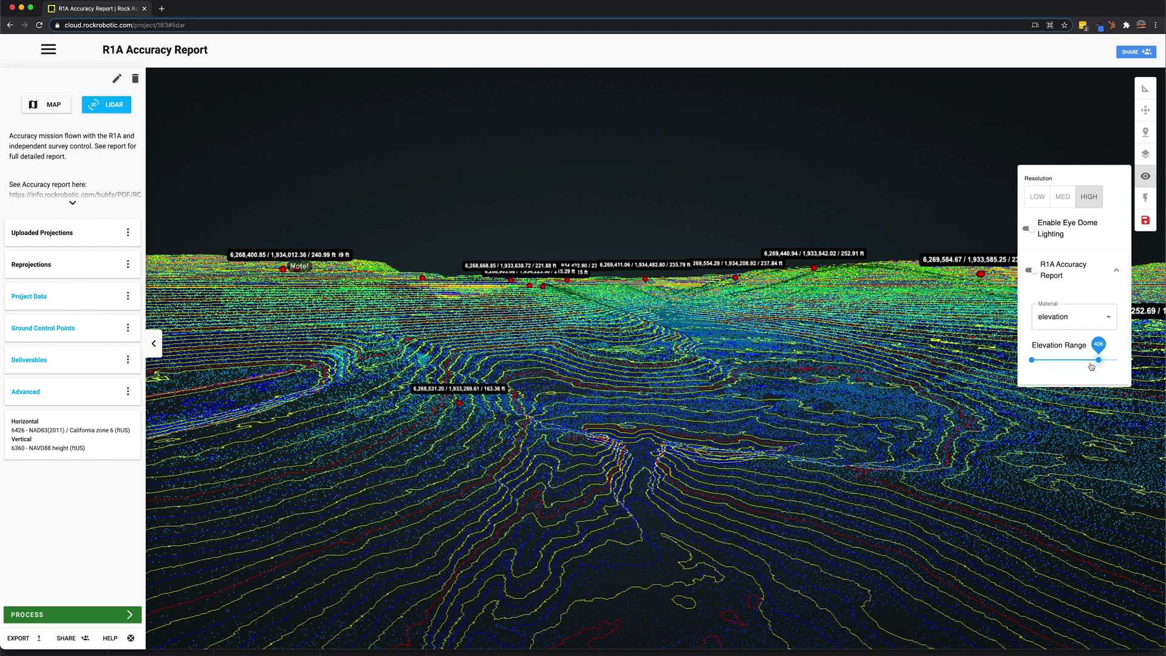
# Show all point classes to compare the trees, then restore ground-only display and close the classification options.
pyautogui.click(1145, 155)
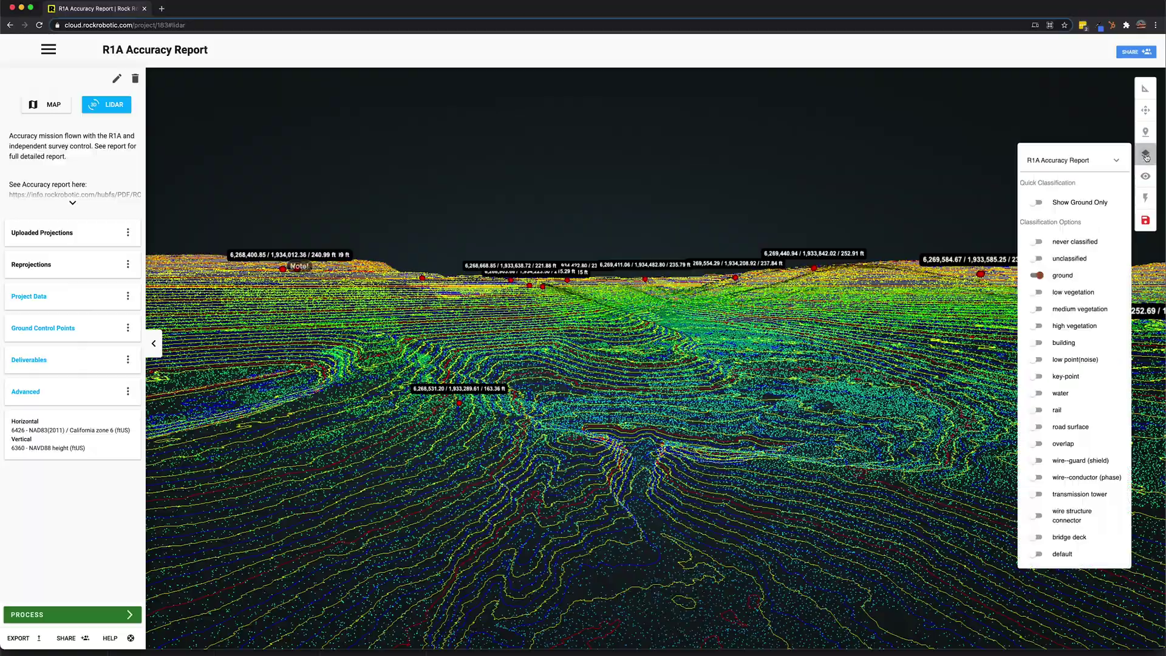
pyautogui.click(1035, 204)
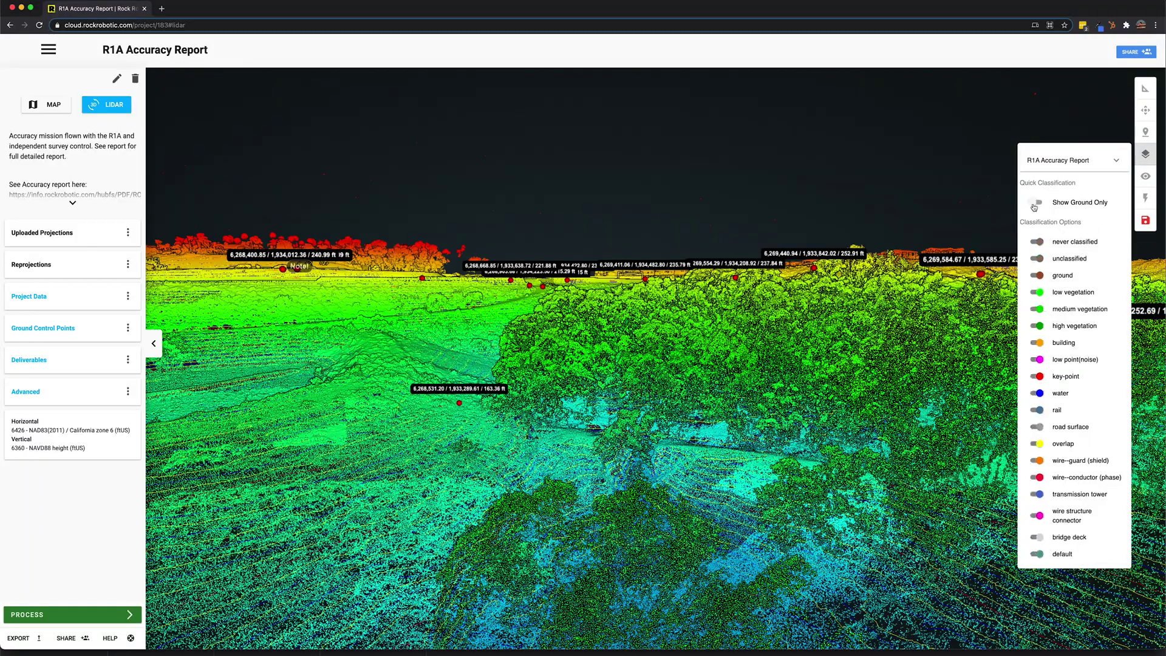
pyautogui.moveTo(747, 370); pyautogui.dragTo(1000, 383)
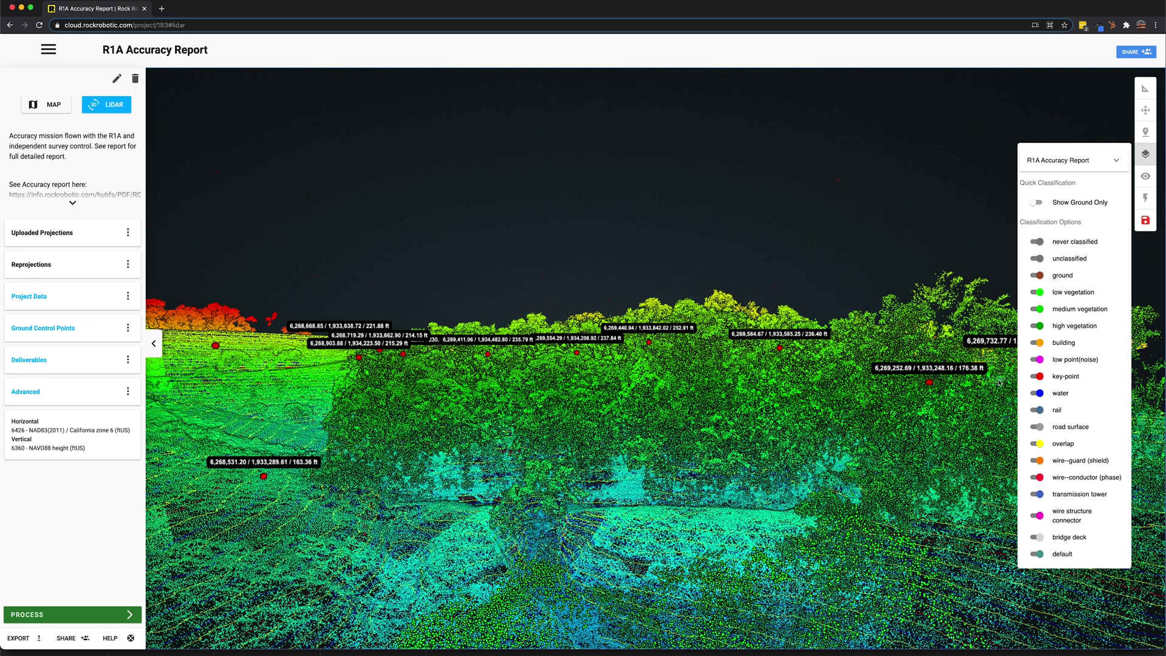
pyautogui.click(1036, 203)
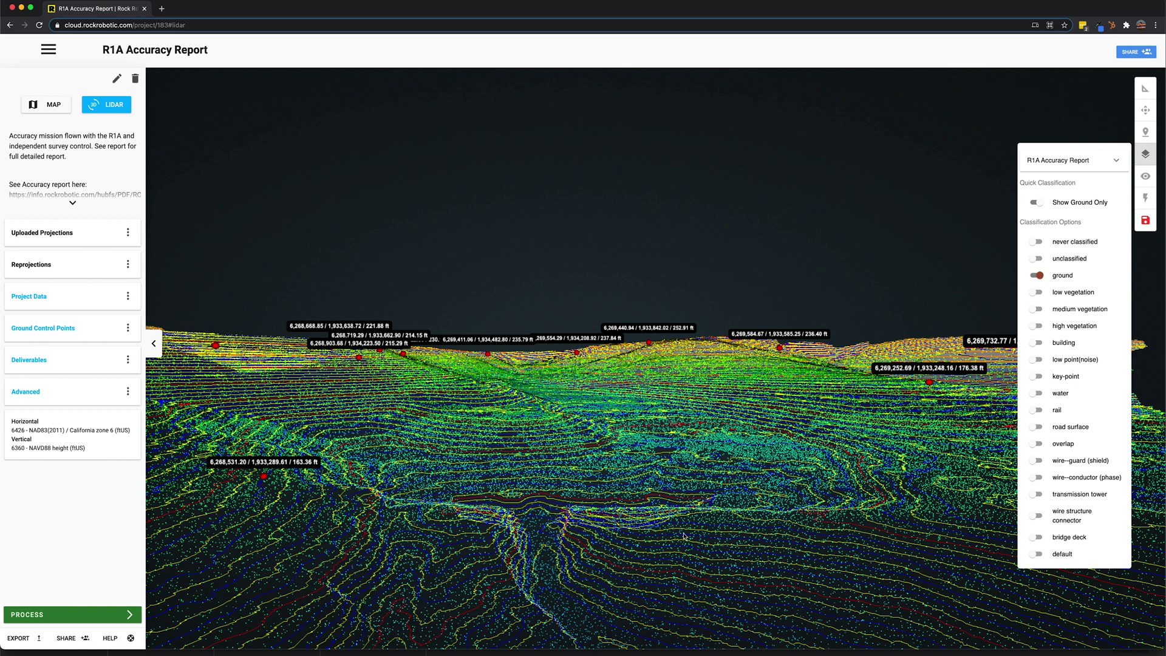
pyautogui.click(1146, 155)
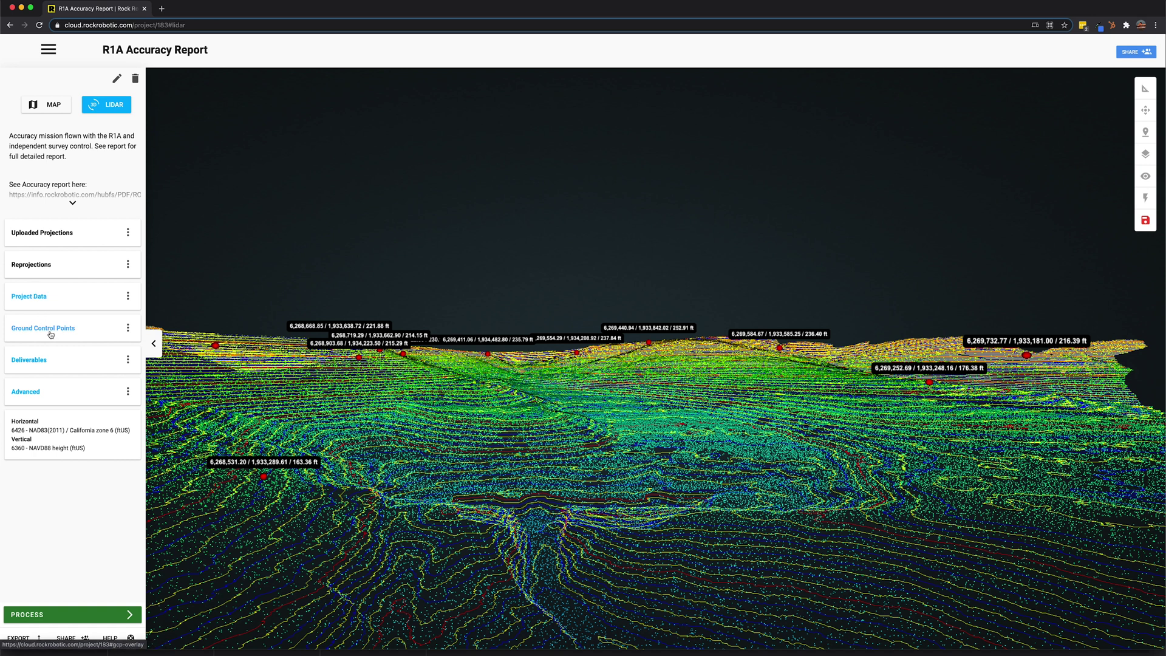
pyautogui.click(35, 361)
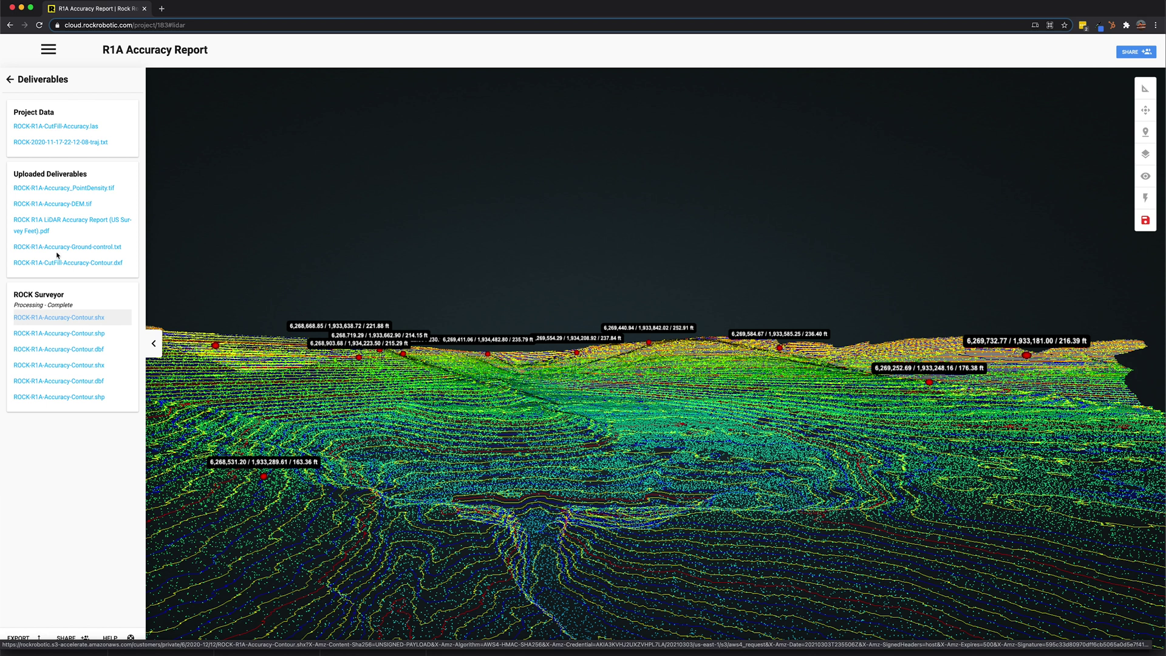
# Leave the Deliverables page and return to the R1A project overview.
pyautogui.click(9, 80)
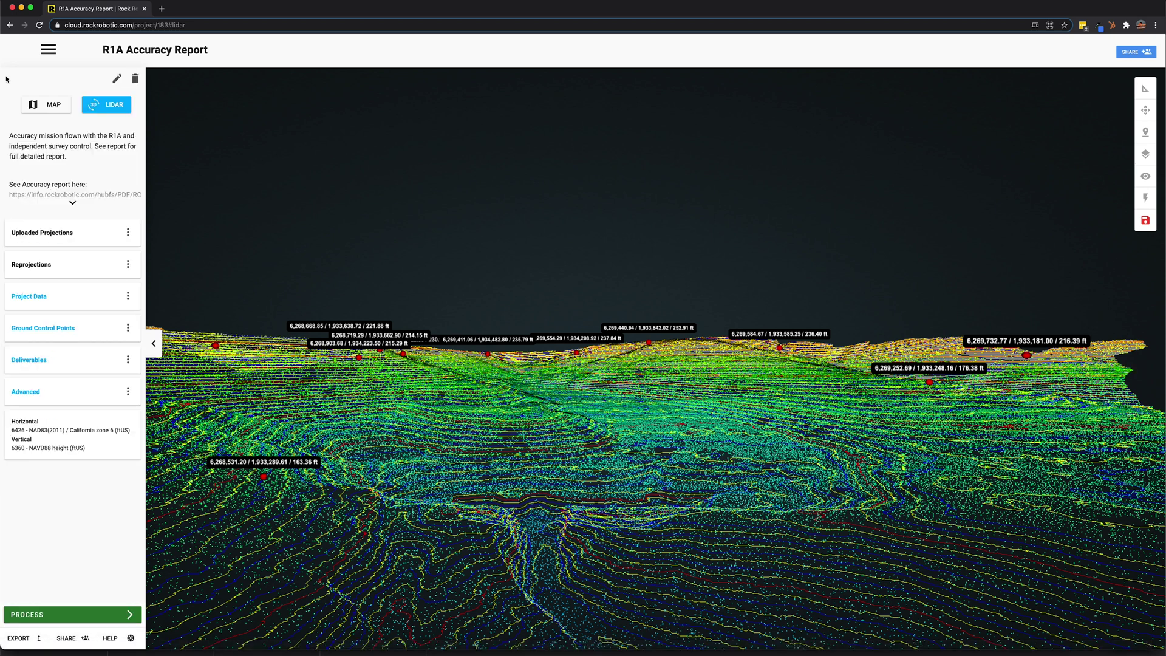
pyautogui.click(75, 614)
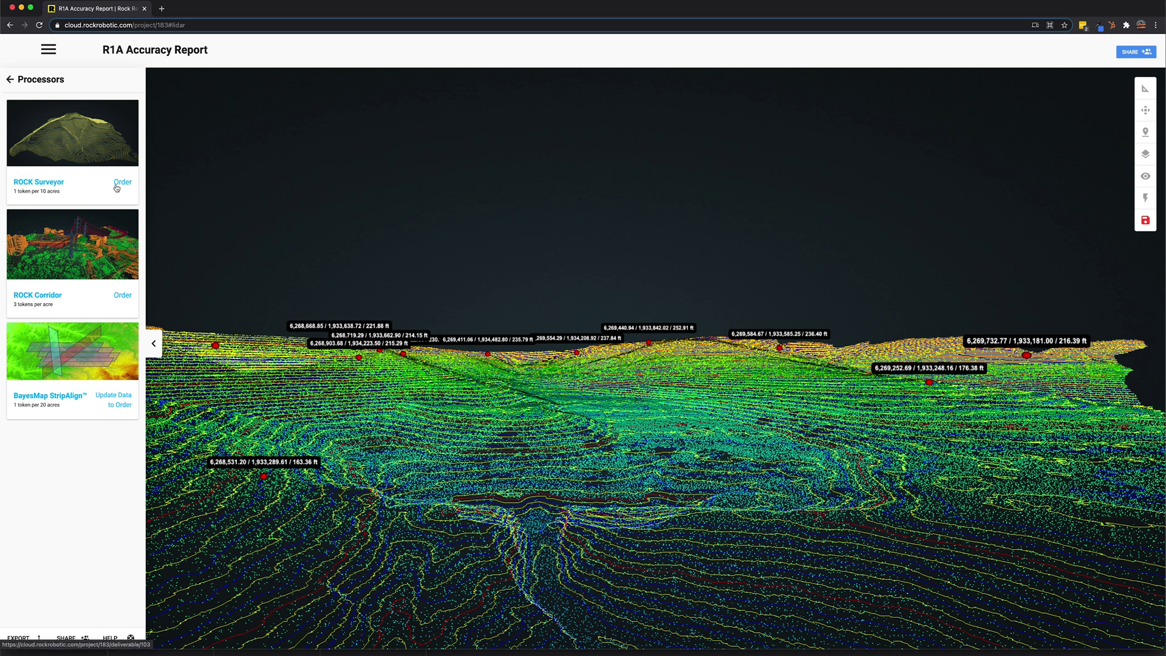
pyautogui.click(43, 184)
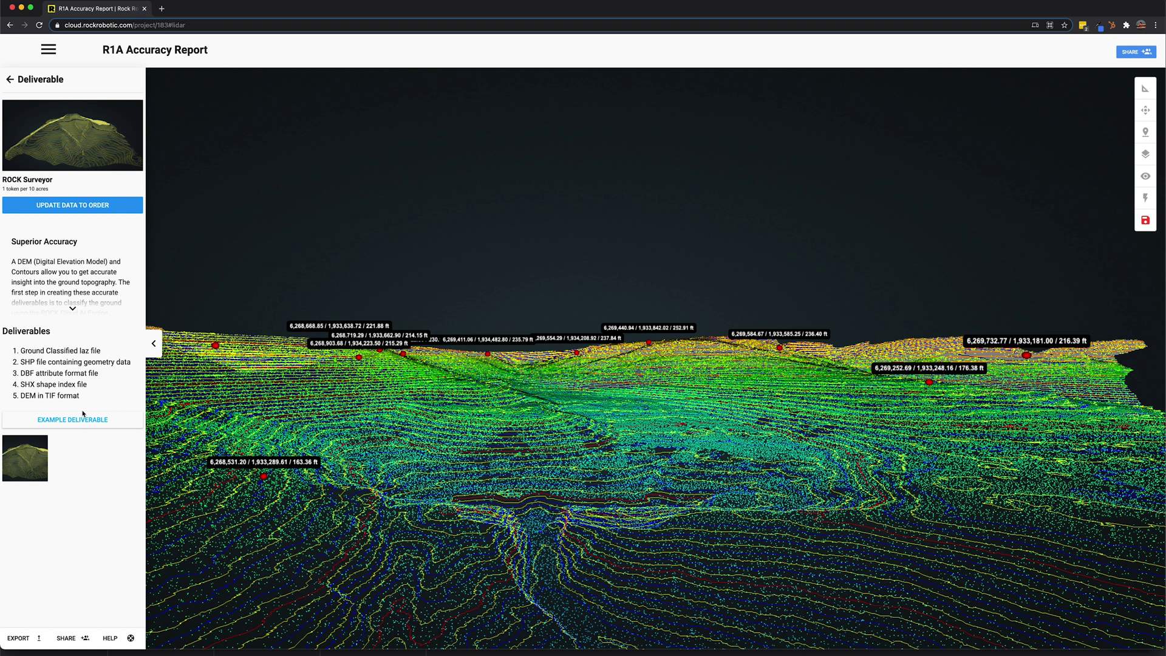
pyautogui.click(69, 210)
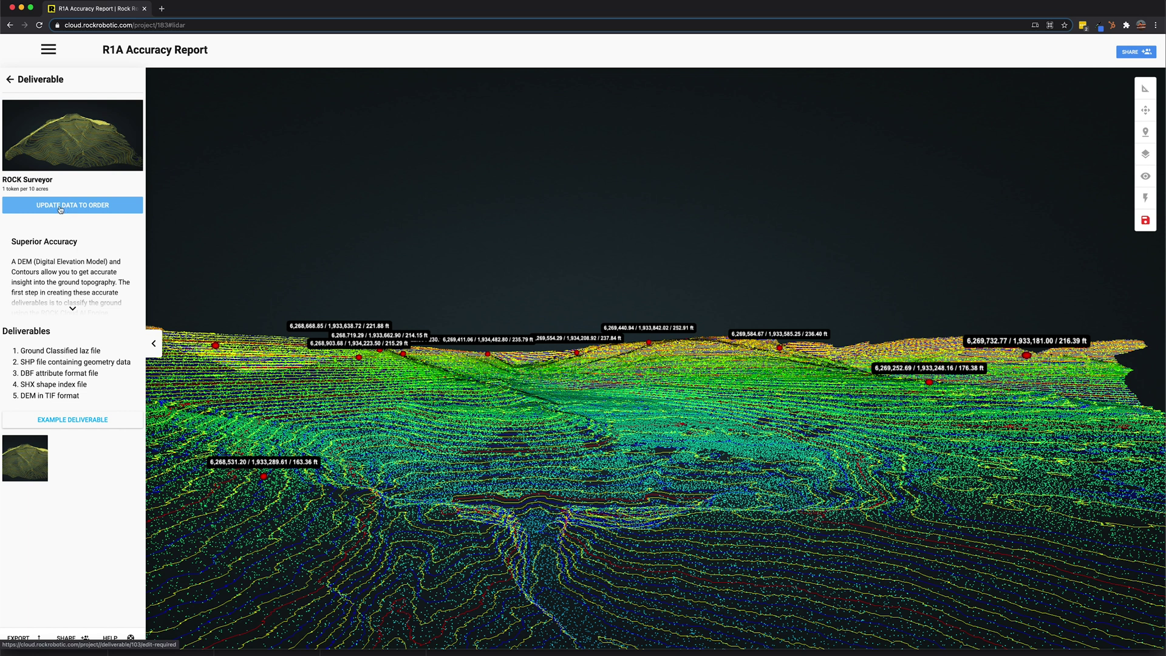
# Go back from the processors list and open the project's Sharing Options.
pyautogui.click(10, 79)
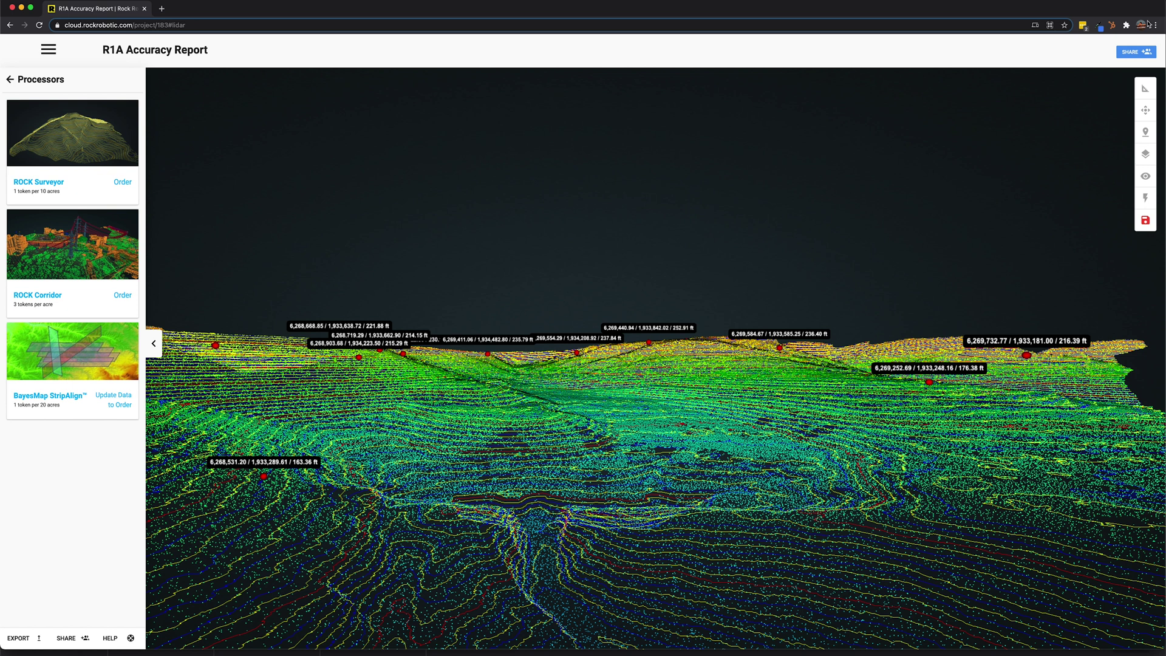
pyautogui.click(1123, 53)
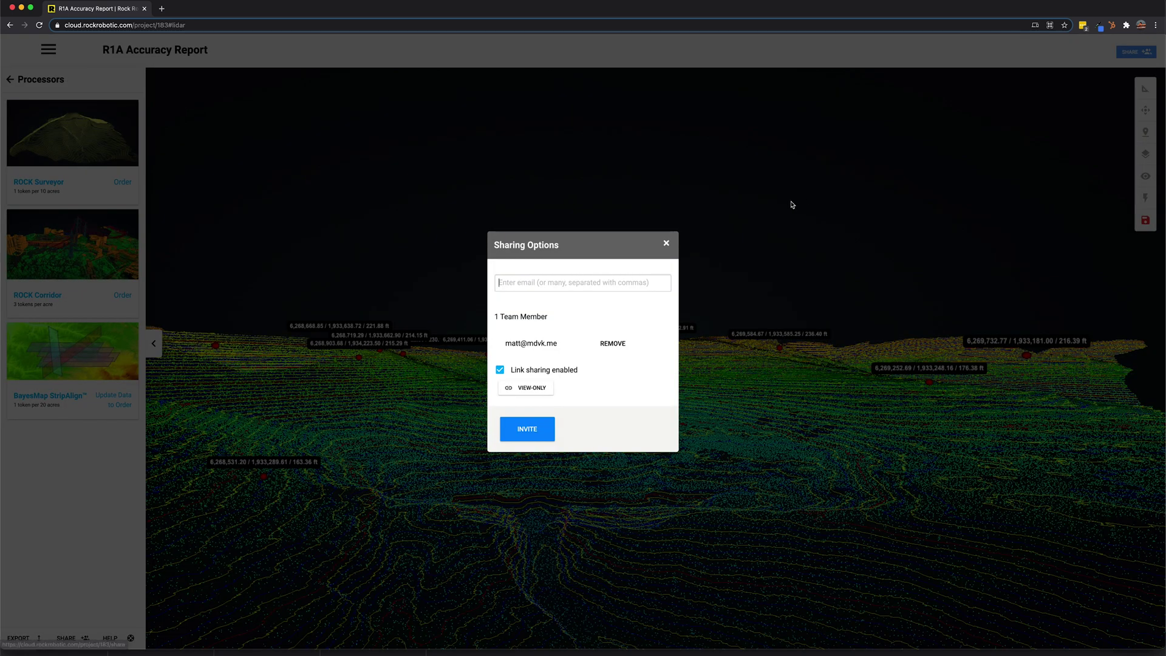